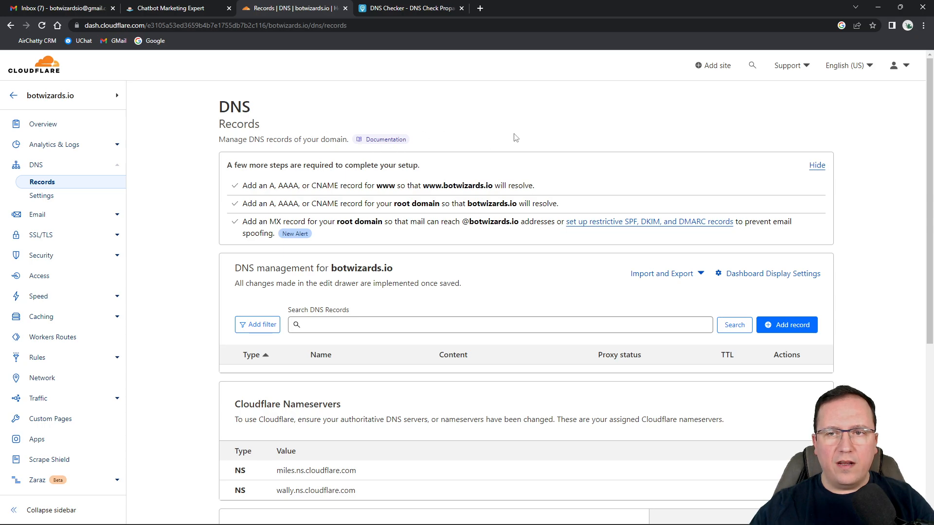
pyautogui.click(712, 68)
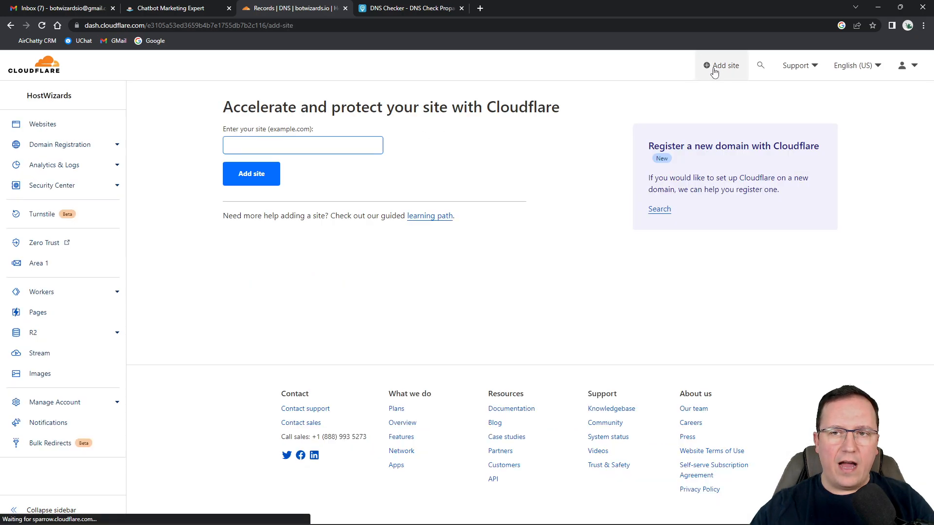
pyautogui.click(326, 142)
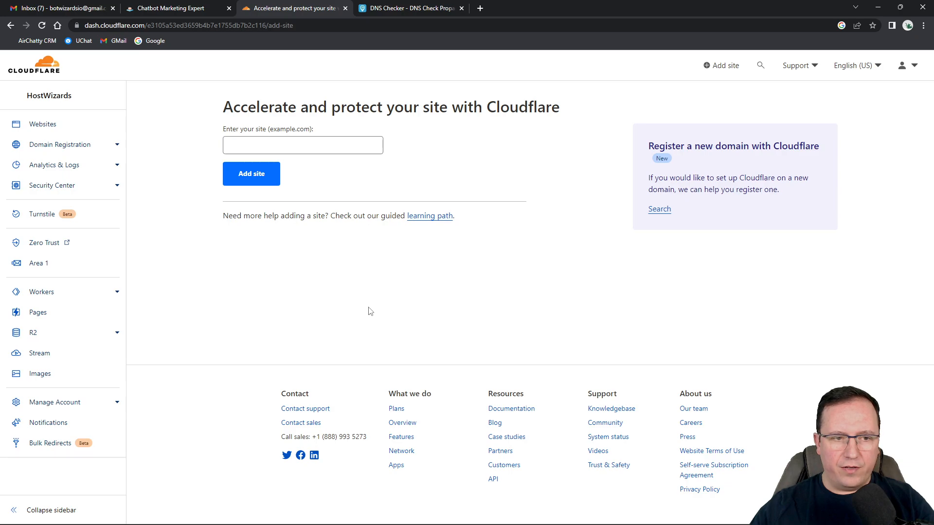
pyautogui.hotkey('alt', 'Left')
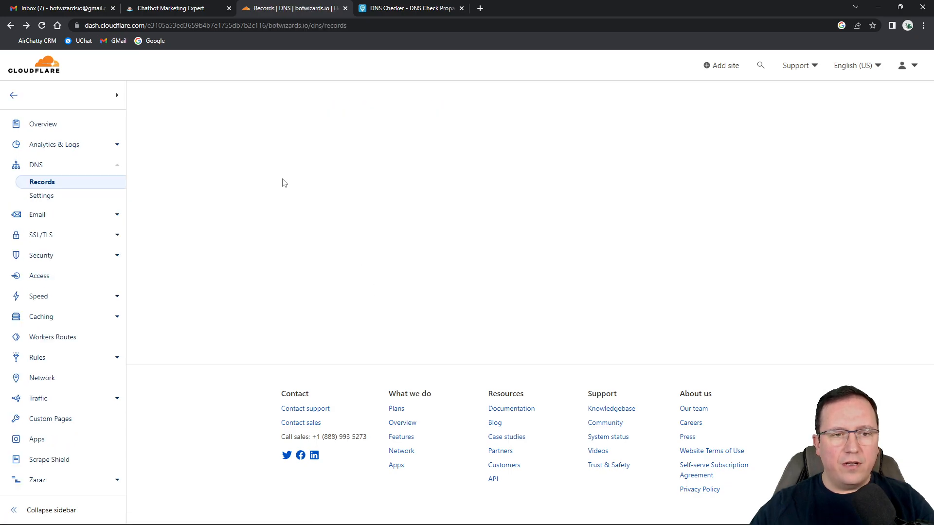
# Examine the two Cloudflare nameservers assigned to botwizards.io.
pyautogui.scroll(-2, 228, 303)
pyautogui.moveTo(231, 374); pyautogui.dragTo(366, 398)
pyautogui.click(366, 397)
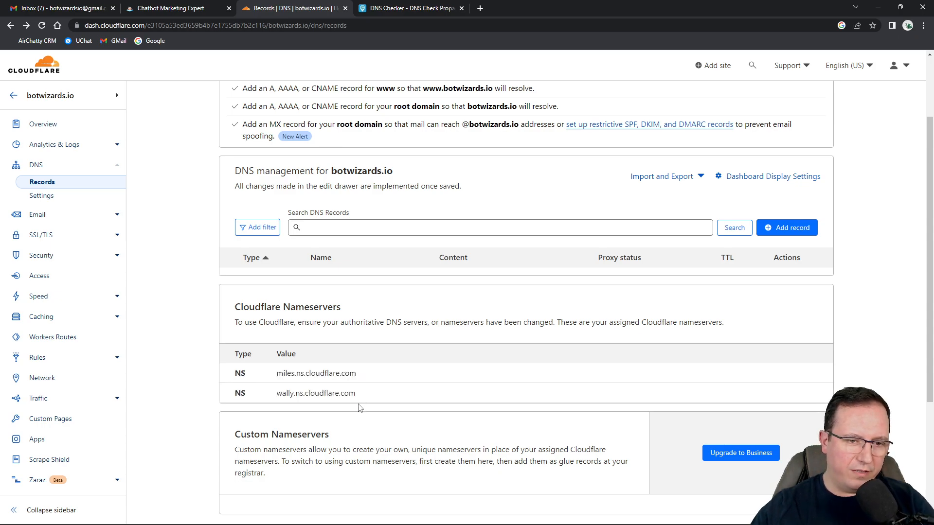
pyautogui.moveTo(268, 374); pyautogui.dragTo(356, 395)
pyautogui.click(343, 401)
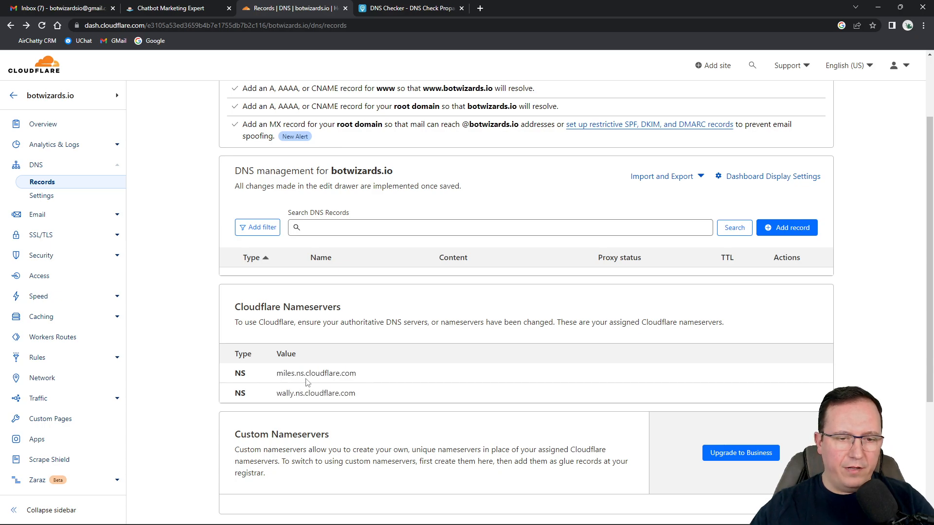
pyautogui.moveTo(275, 377); pyautogui.dragTo(367, 394)
pyautogui.click(368, 384)
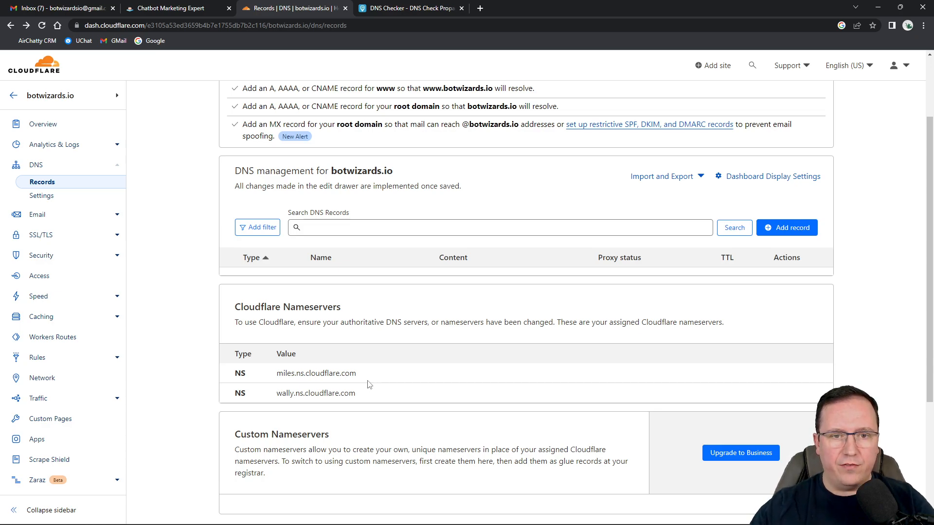
# Start a new DNS record in the DNS management section for botwizards.io.
pyautogui.scroll(2, 370, 381)
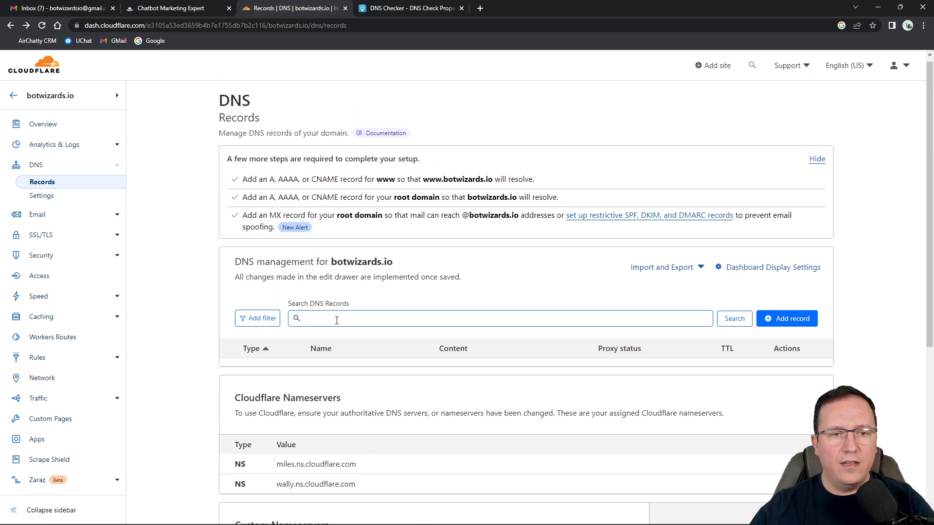
pyautogui.scroll(-1, 359, 219)
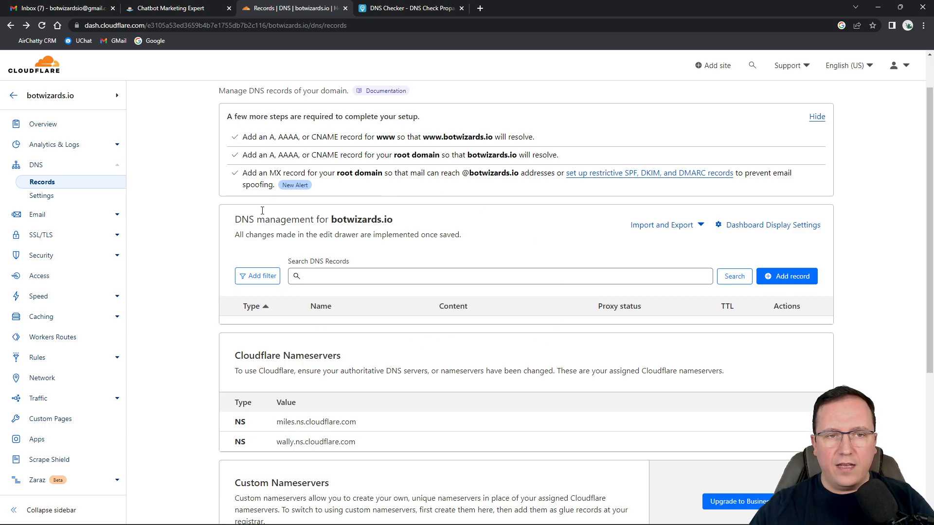
pyautogui.scroll(1, 292, 224)
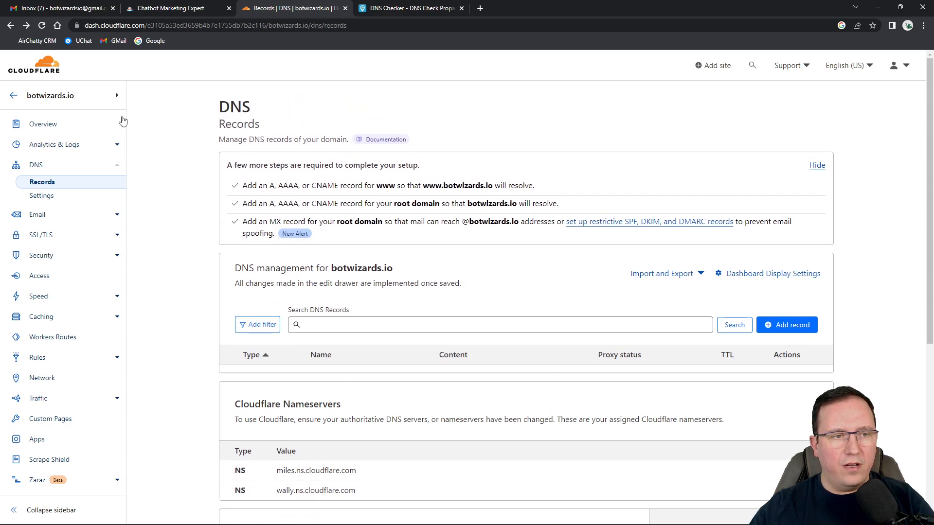
pyautogui.click(36, 165)
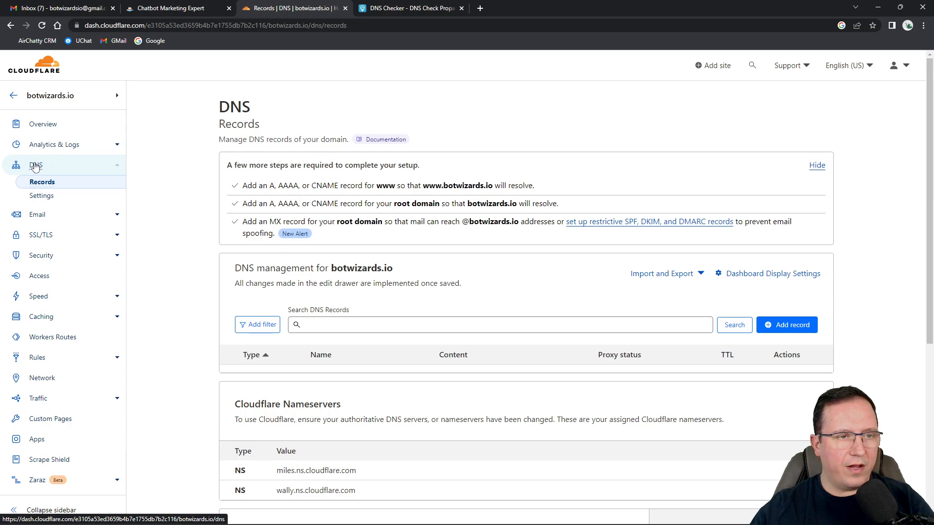
pyautogui.scroll(-1, 615, 246)
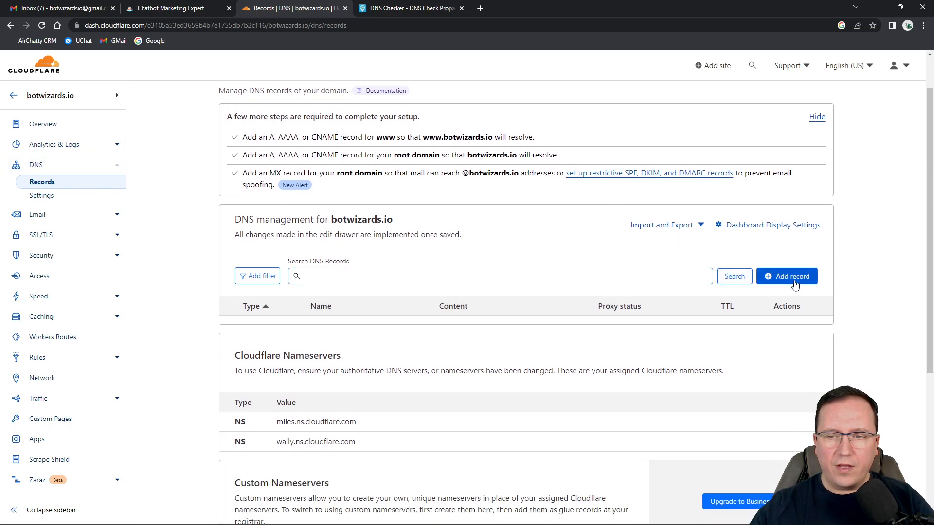
pyautogui.click(804, 281)
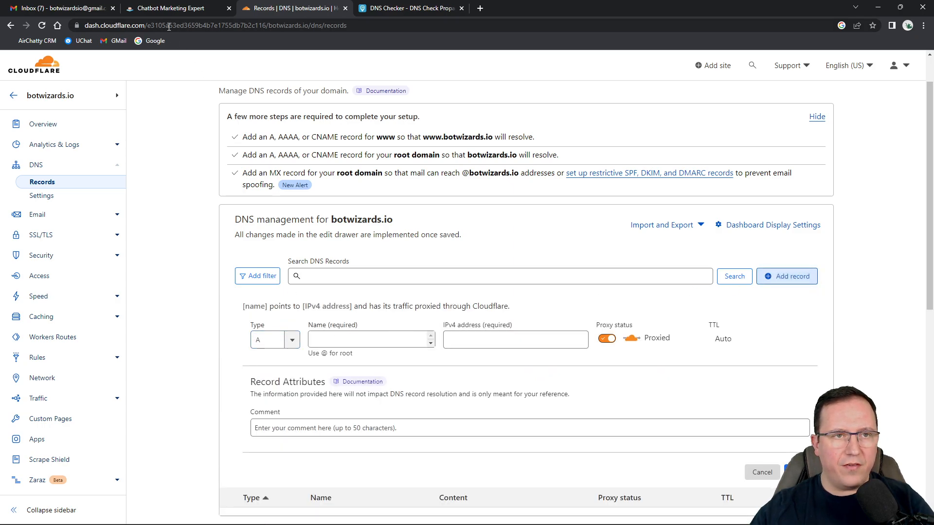
# Check the A record requirement in Airchatty's Add Domain dialog and return to the Cloudflare DNS records.
pyautogui.click(171, 11)
pyautogui.moveTo(446, 150); pyautogui.dragTo(472, 148)
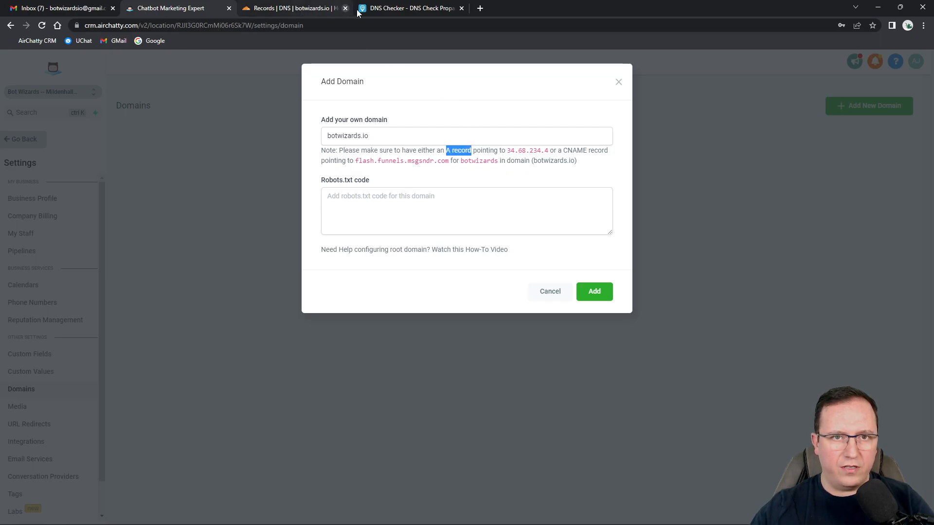
pyautogui.click(377, 10)
pyautogui.click(309, 9)
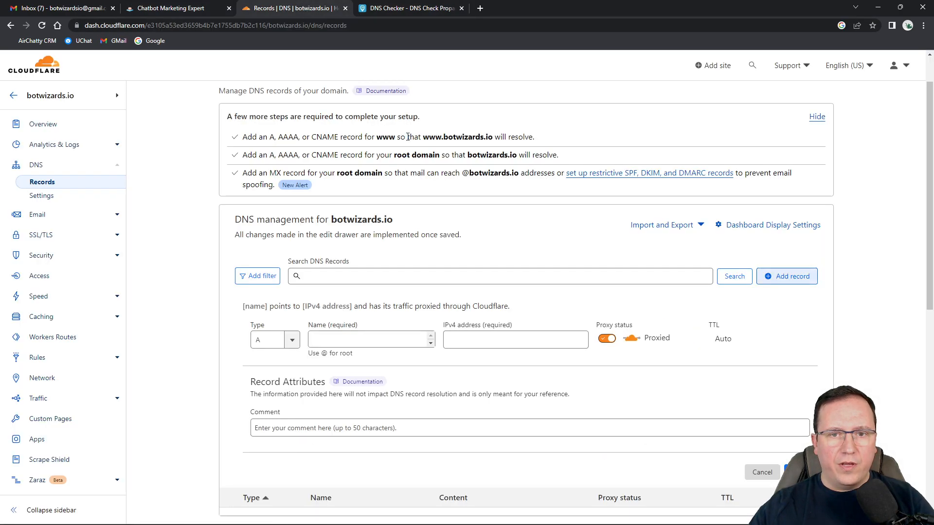
# Fill in the A record with name @, IPv4 address 34.68.234.4 and proxying turned off (DNS only).
pyautogui.click(357, 338)
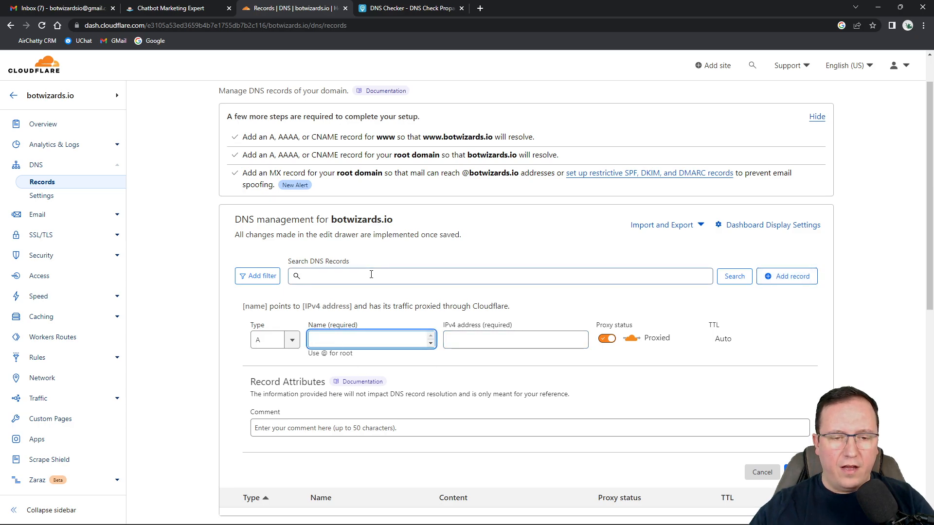
pyautogui.write('@')
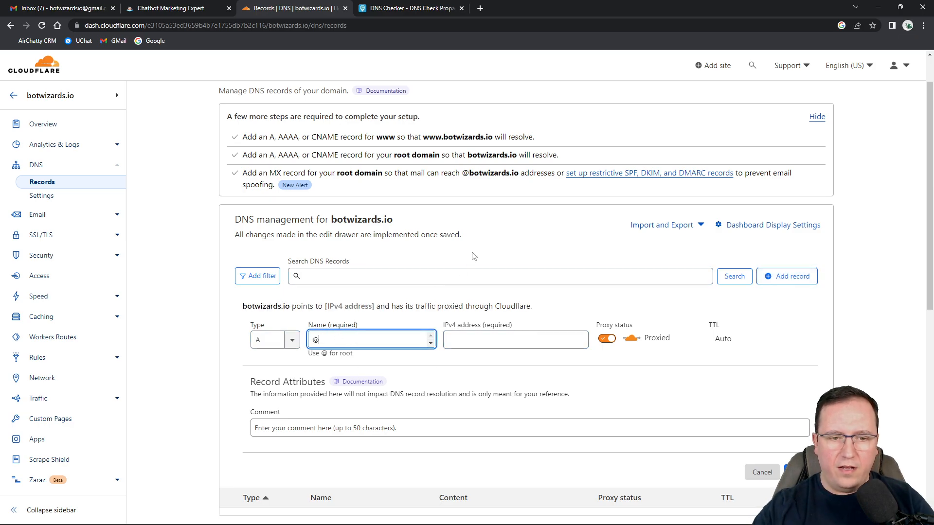
pyautogui.click(528, 345)
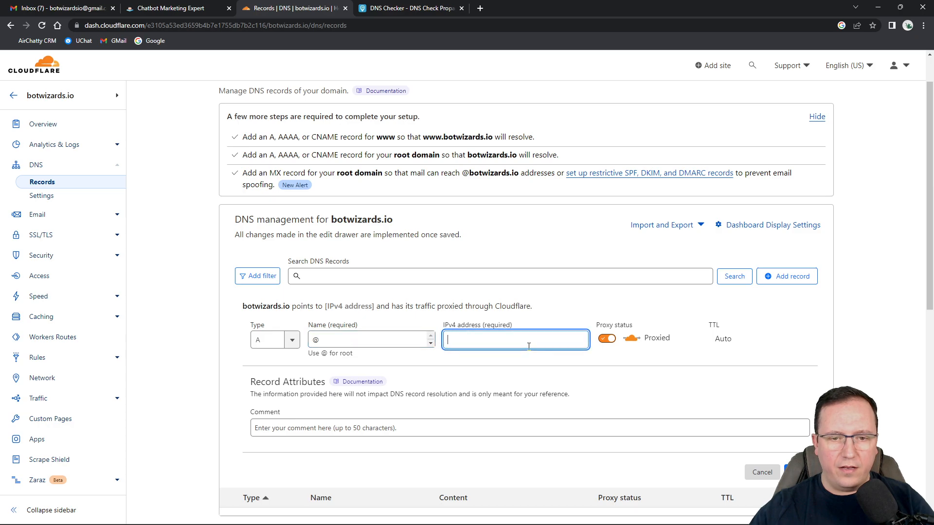
pyautogui.write('34.68.234.4')
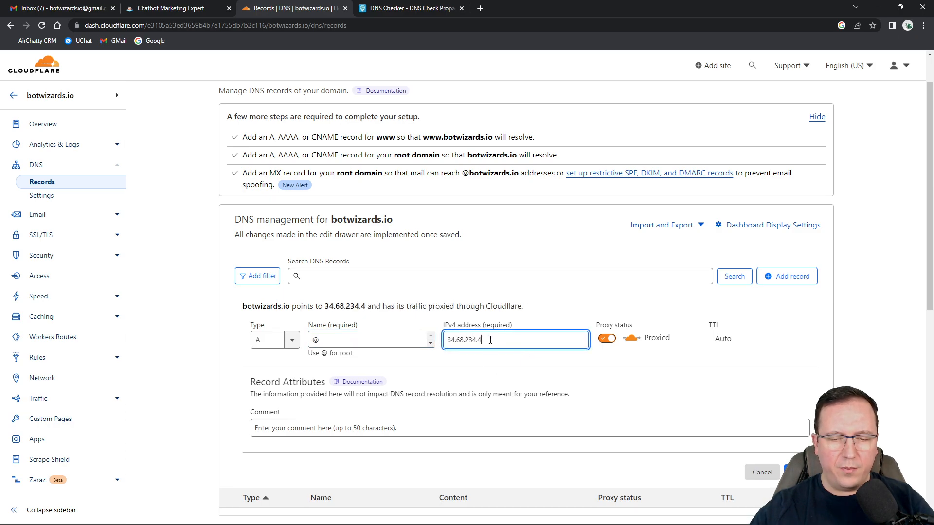
pyautogui.click(608, 339)
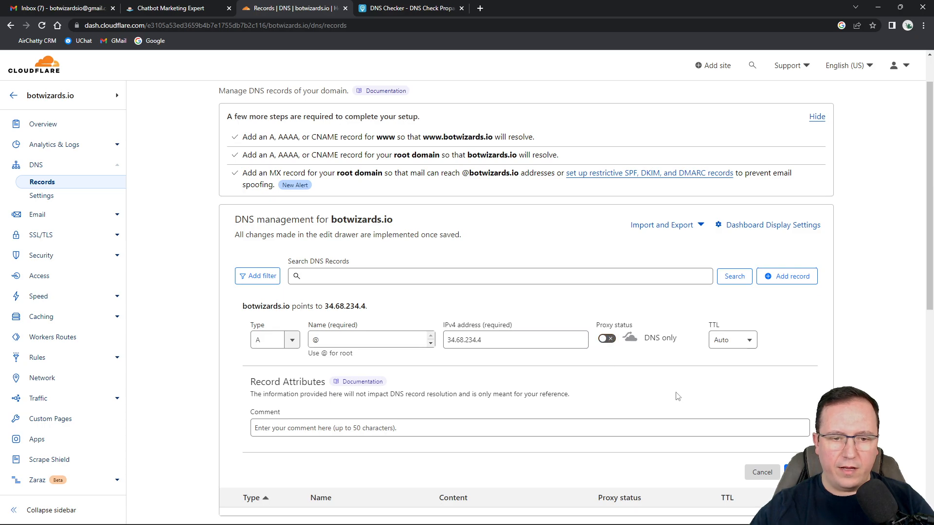
# Add the comment "airchatty site" to the A record and save it.
pyautogui.click(410, 431)
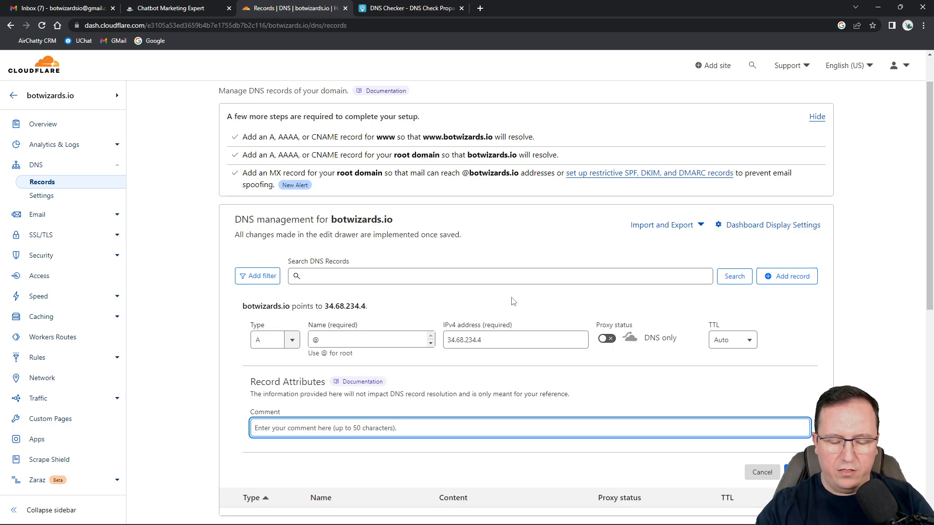
pyautogui.write('aircha')
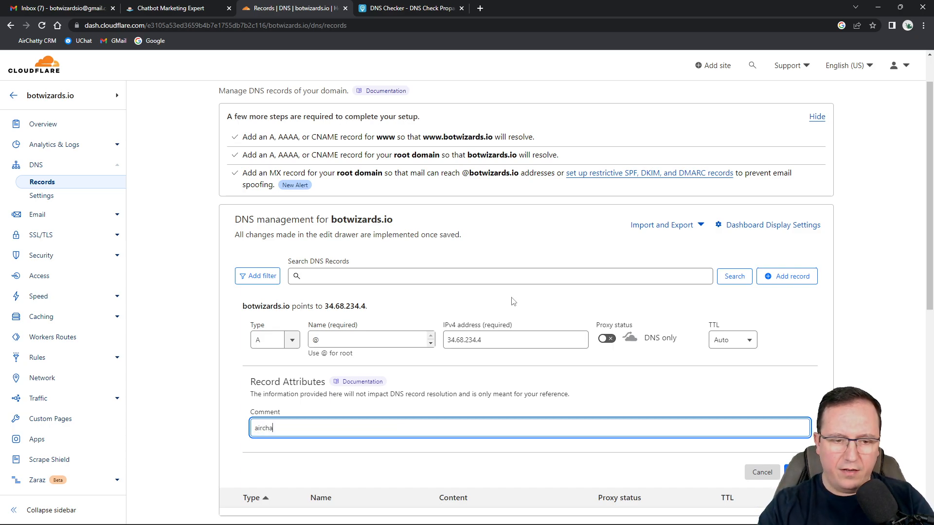
pyautogui.write('tty w site')
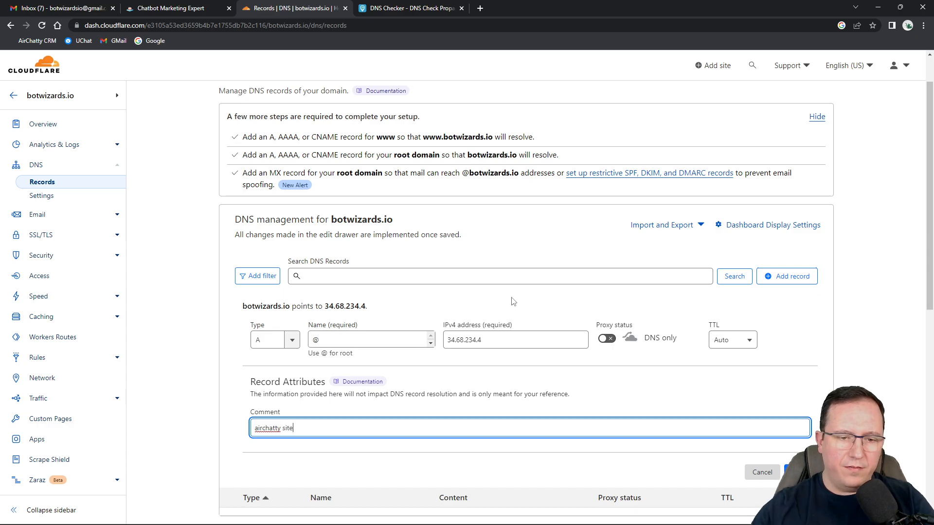
pyautogui.click(799, 472)
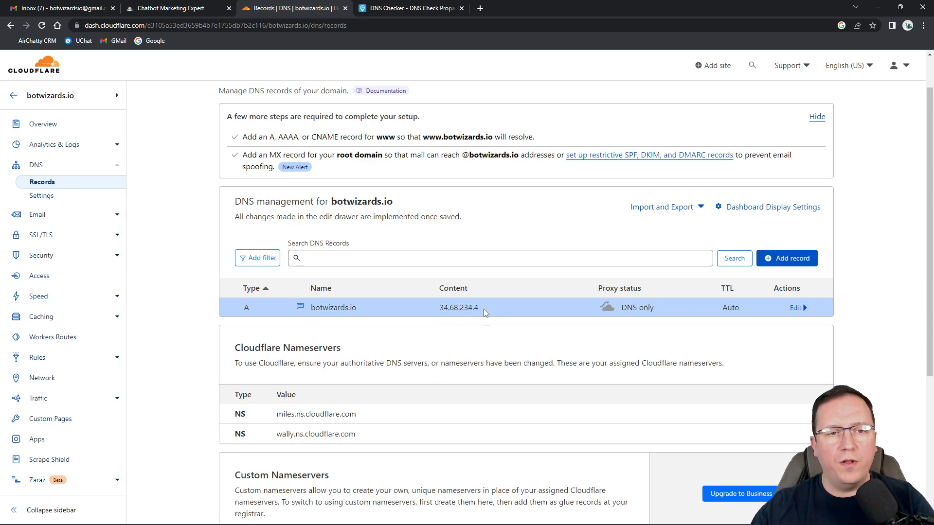
# Switch to DNS Checker and look up the A record propagation for botwizards.io.
pyautogui.moveTo(483, 308); pyautogui.dragTo(431, 308)
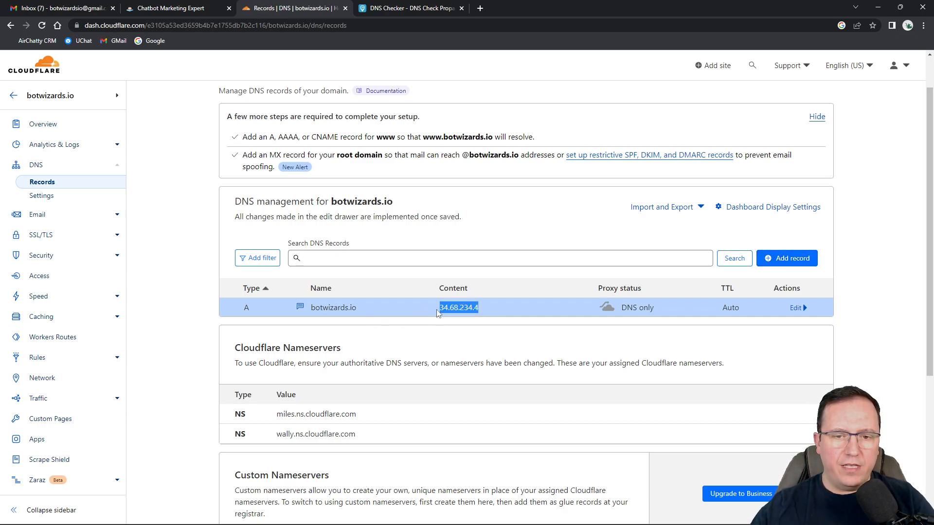
pyautogui.click(410, 13)
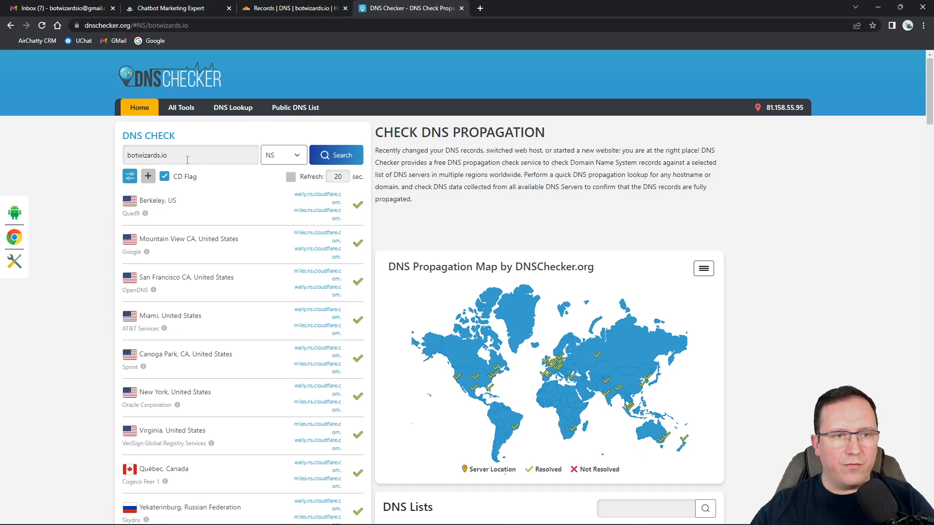
pyautogui.moveTo(125, 156); pyautogui.dragTo(168, 156)
pyautogui.click(283, 155)
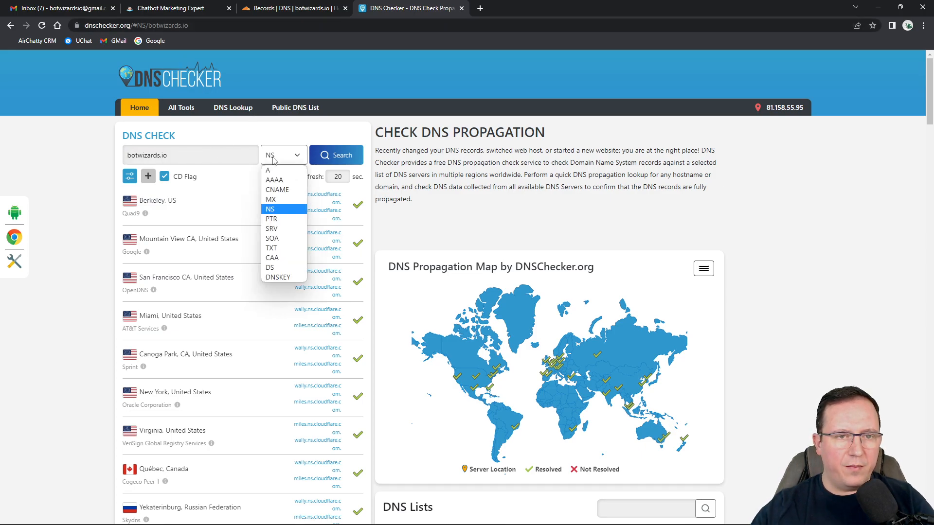
pyautogui.click(271, 171)
pyautogui.click(272, 155)
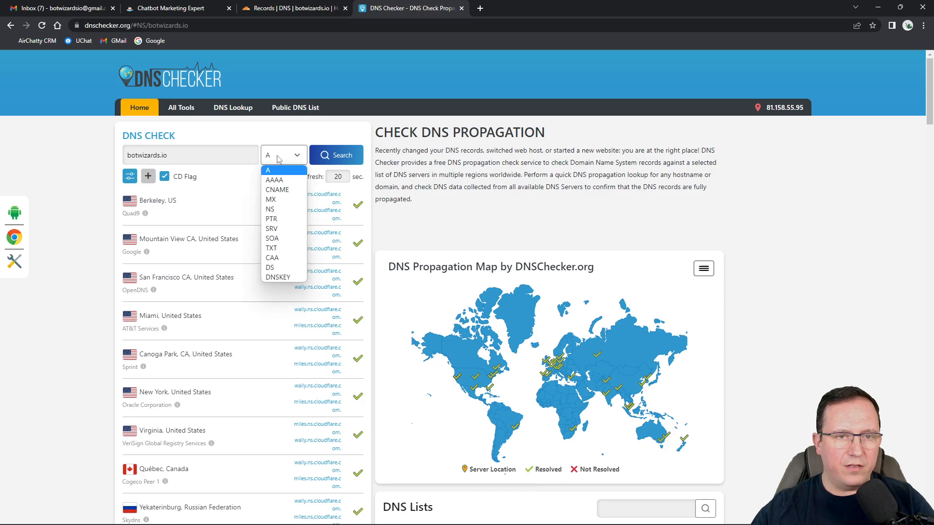
pyautogui.click(271, 172)
pyautogui.click(342, 157)
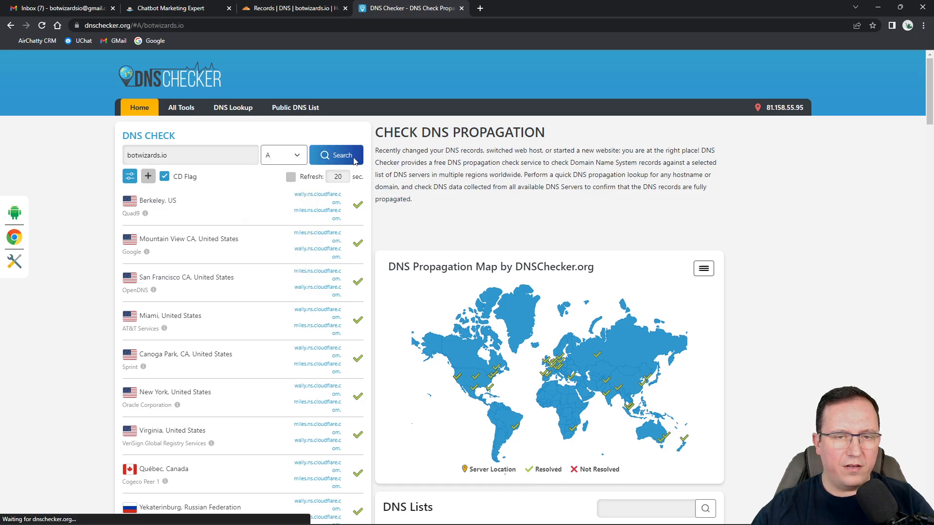
pyautogui.moveTo(312, 198); pyautogui.dragTo(344, 202)
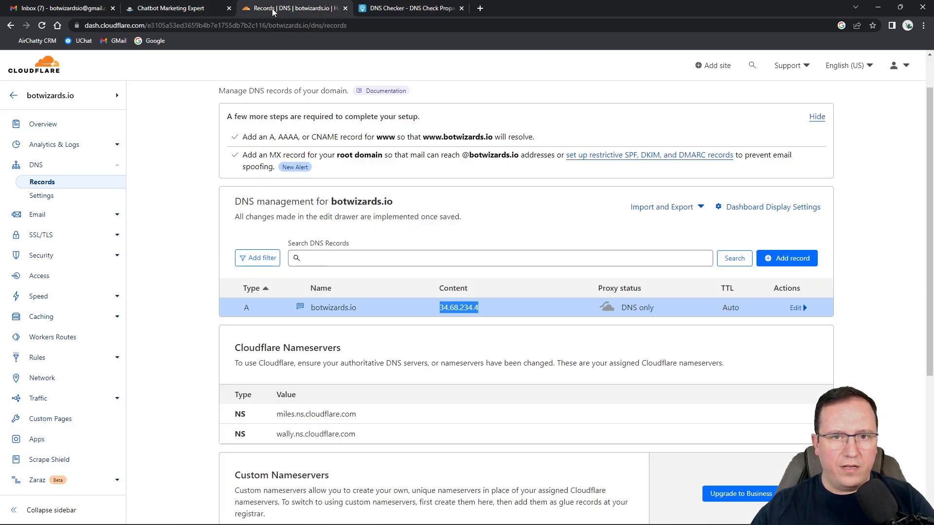
# Return to the Cloudflare DNS records and find 34.68.234.4 on the page to compare the address.
pyautogui.click(273, 9)
pyautogui.hotkey('ctrl', 'f')
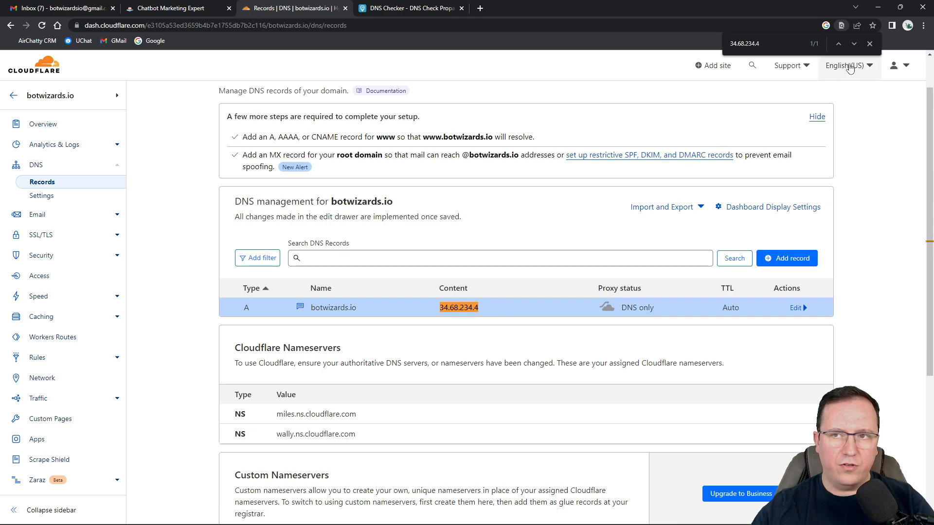
pyautogui.click(869, 44)
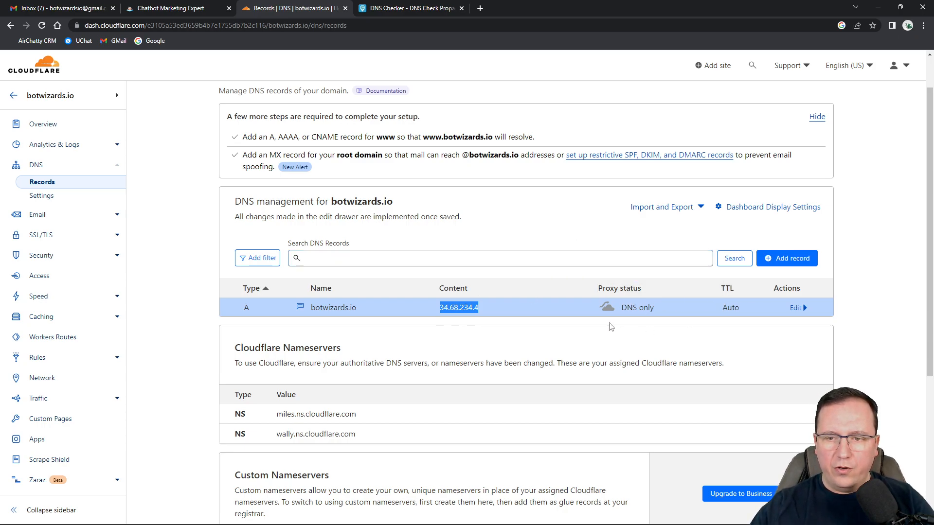
# Switch to Airchatty's Add Domain dialog and enter the robots.txt code "User-agent: *" and "Disallow: /" on consecutive lines.
pyautogui.click(178, 10)
pyautogui.click(381, 196)
pyautogui.moveTo(321, 180); pyautogui.dragTo(379, 183)
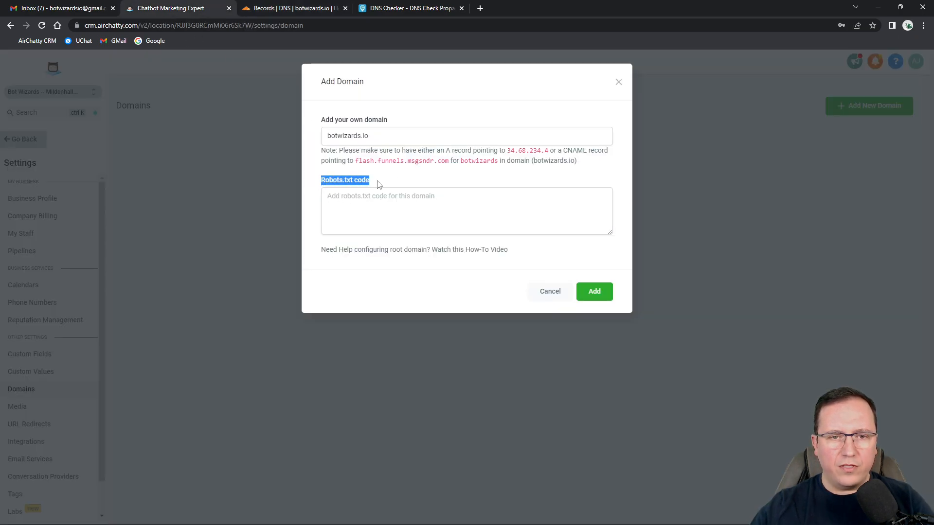
pyautogui.click(371, 201)
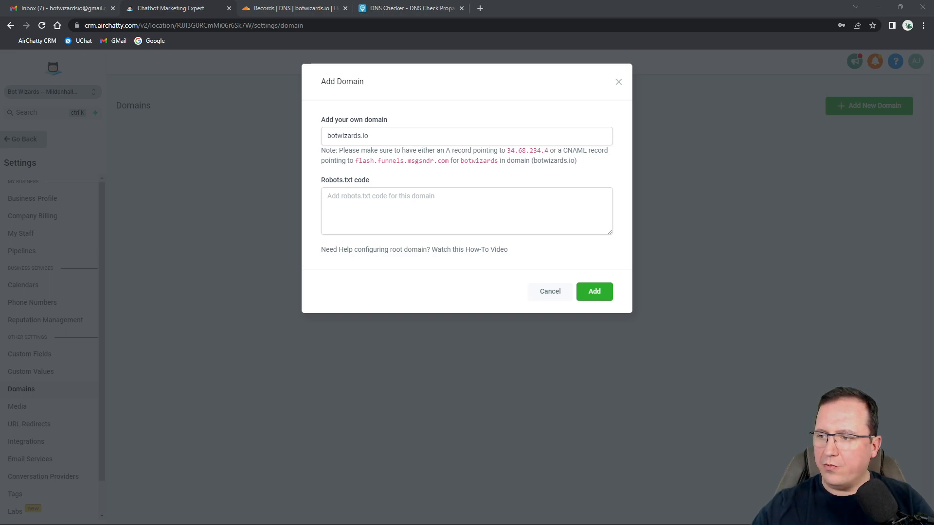
pyautogui.click(454, 202)
pyautogui.write('User-agent: *  Disallow: /')
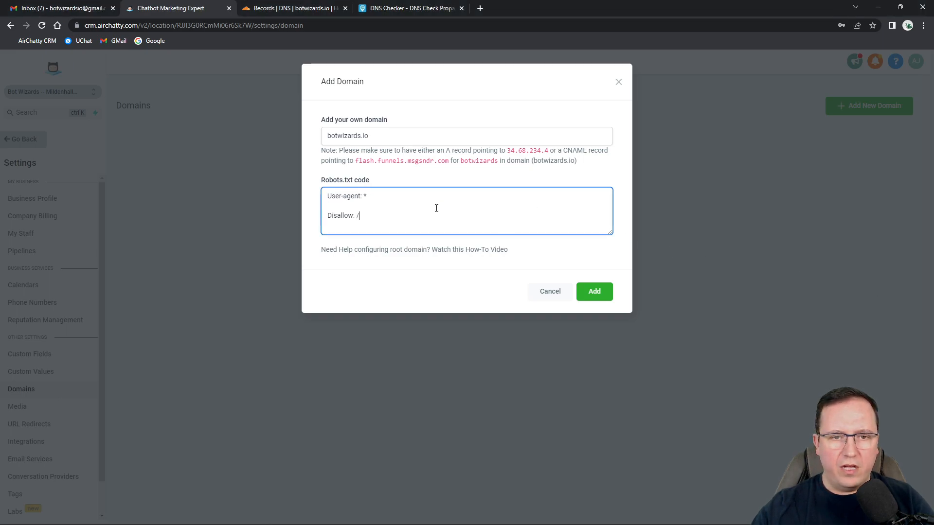
pyautogui.press('BackSpace')
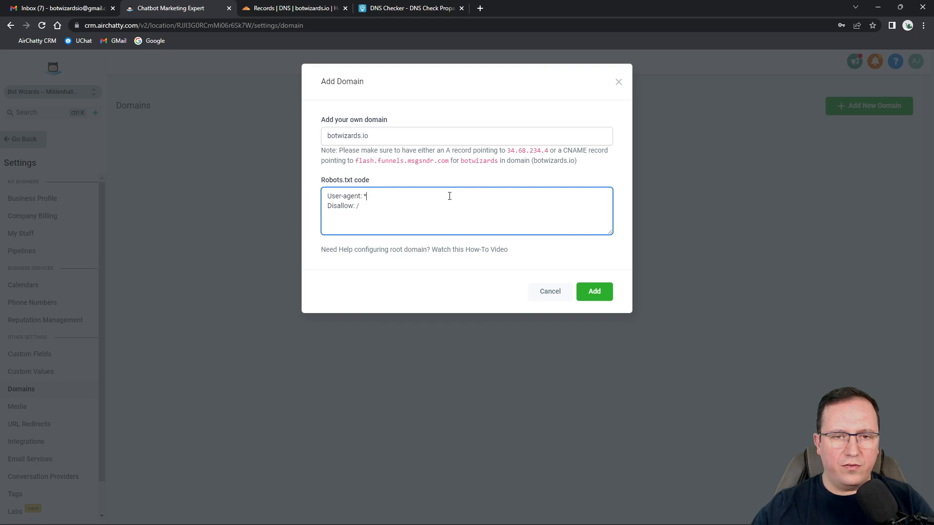
# Add the domain botwizards.io and choose Digital Marketing-006-2.0 as the funnel to link with it.
pyautogui.click(594, 292)
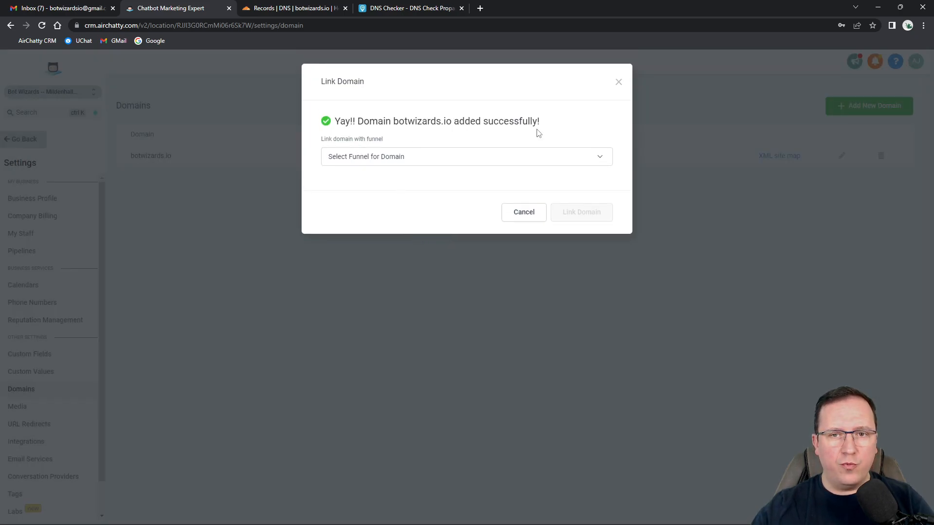
pyautogui.click(398, 160)
pyautogui.click(399, 160)
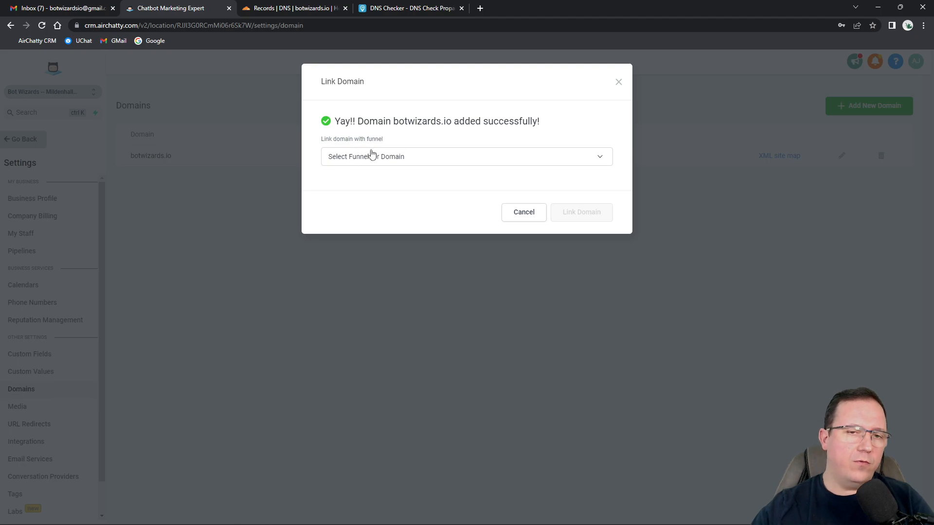
pyautogui.click(387, 162)
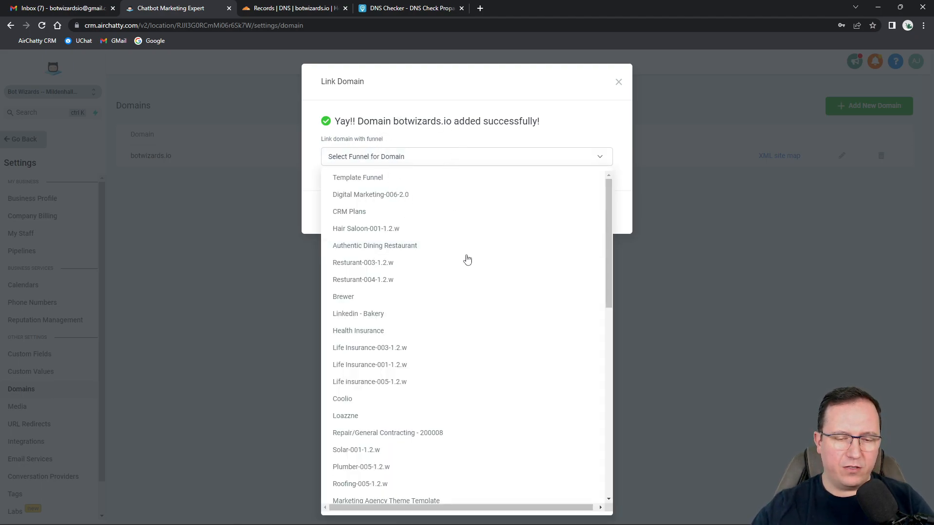
pyautogui.scroll(-7, 425, 338)
pyautogui.scroll(-3, 425, 378)
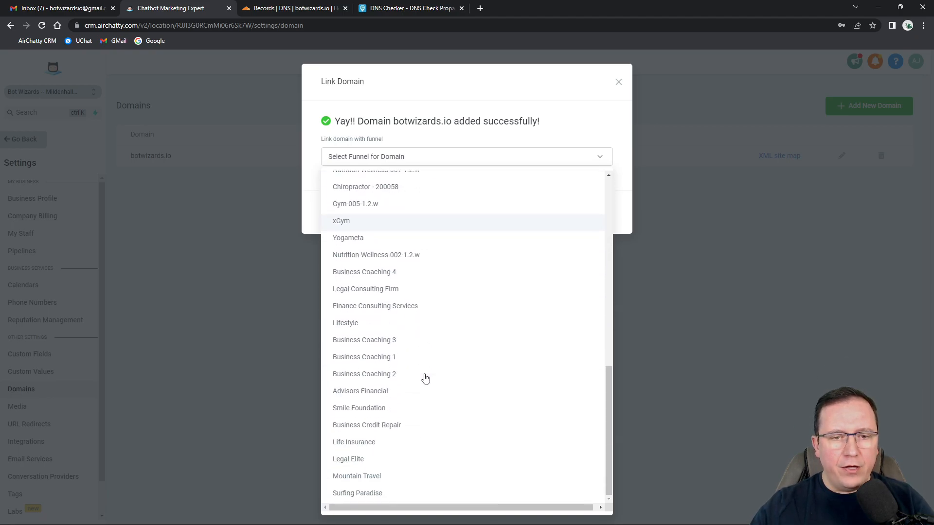
pyautogui.scroll(10, 444, 438)
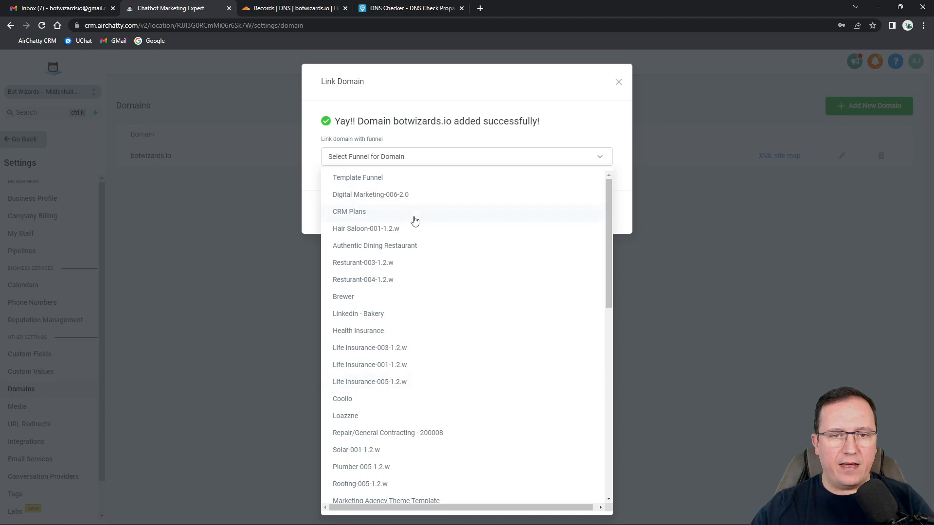
pyautogui.scroll(-10, 416, 363)
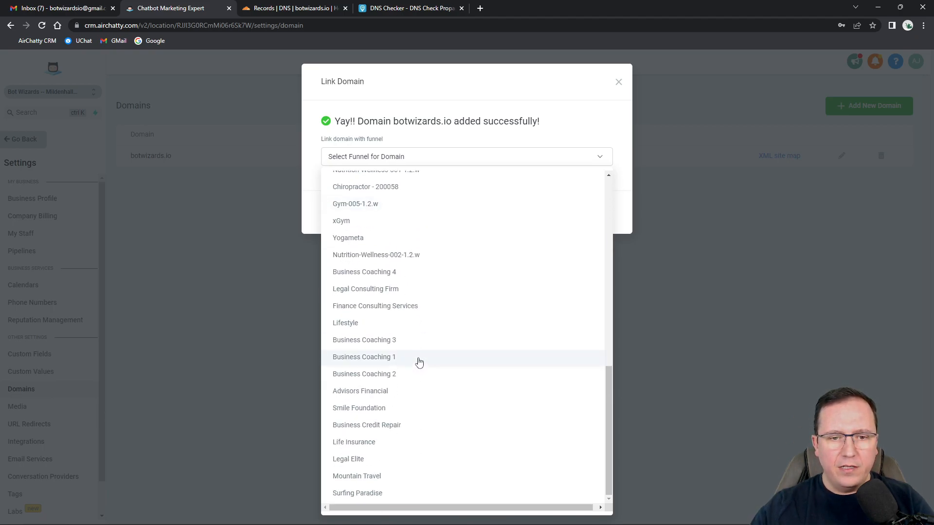
pyautogui.scroll(10, 394, 444)
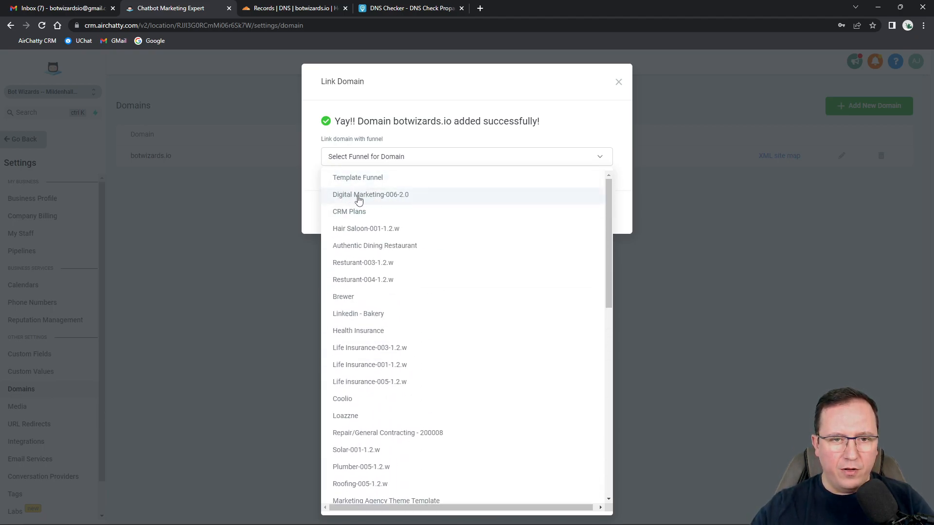
pyautogui.click(389, 196)
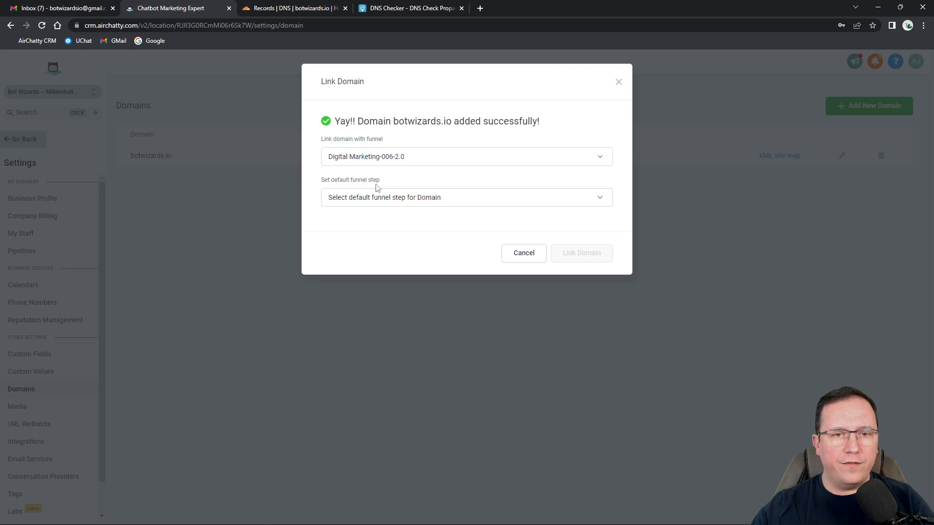
# Set Home as the default funnel step and link the domain.
pyautogui.click(405, 206)
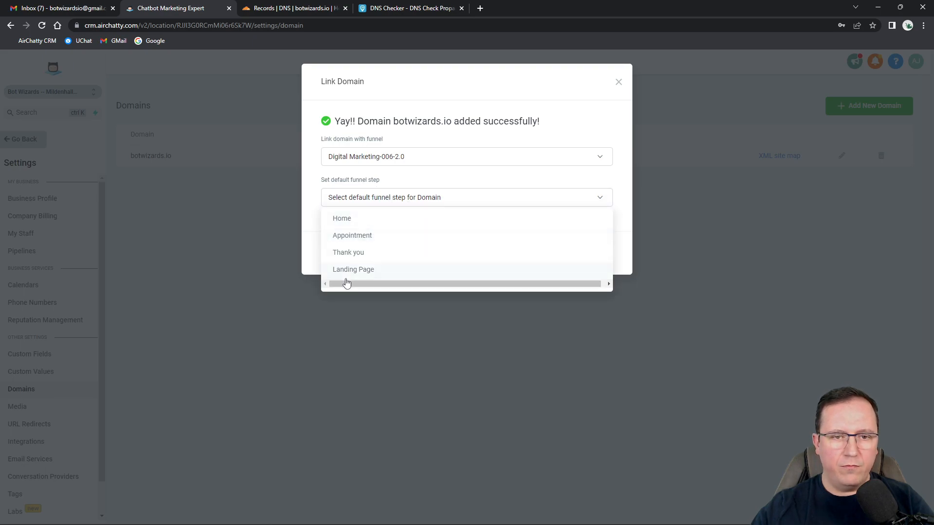
pyautogui.click(349, 223)
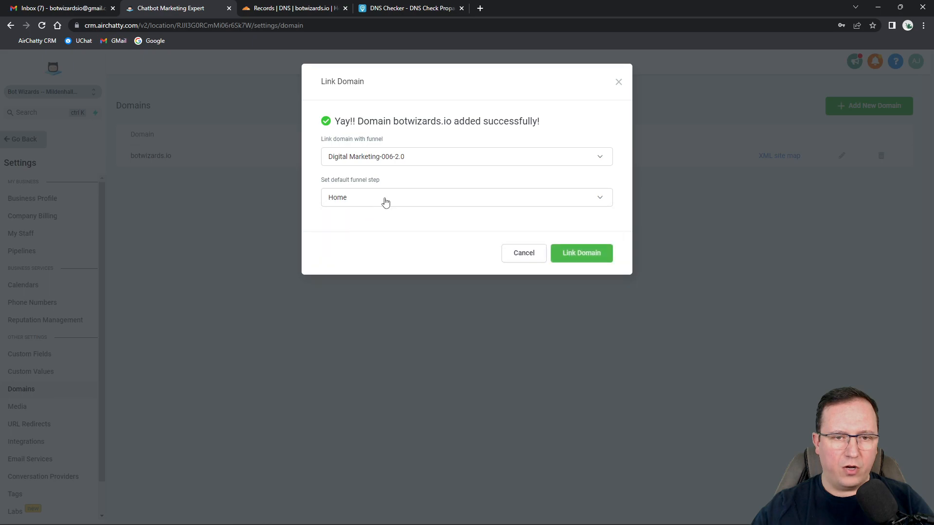
pyautogui.click(582, 259)
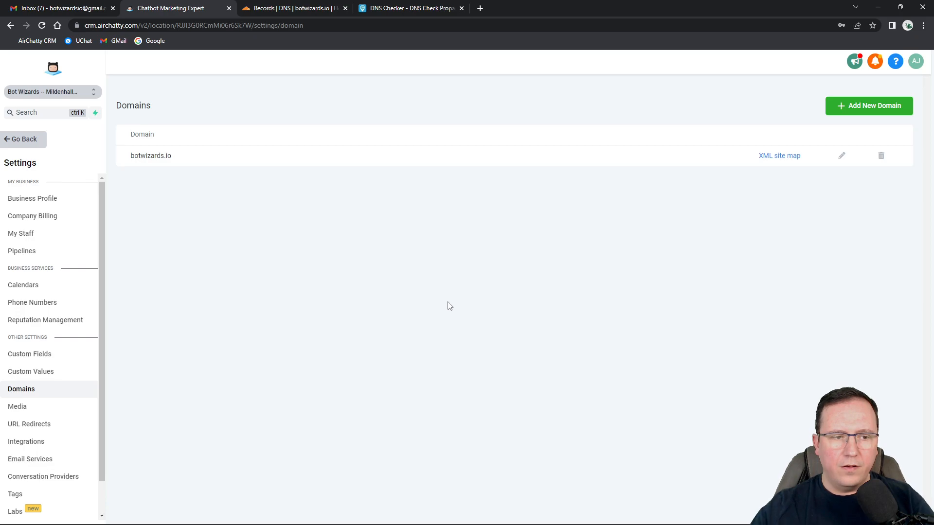
# Open botwizards.io in a new browser tab and check the site's connection security information.
pyautogui.click(480, 9)
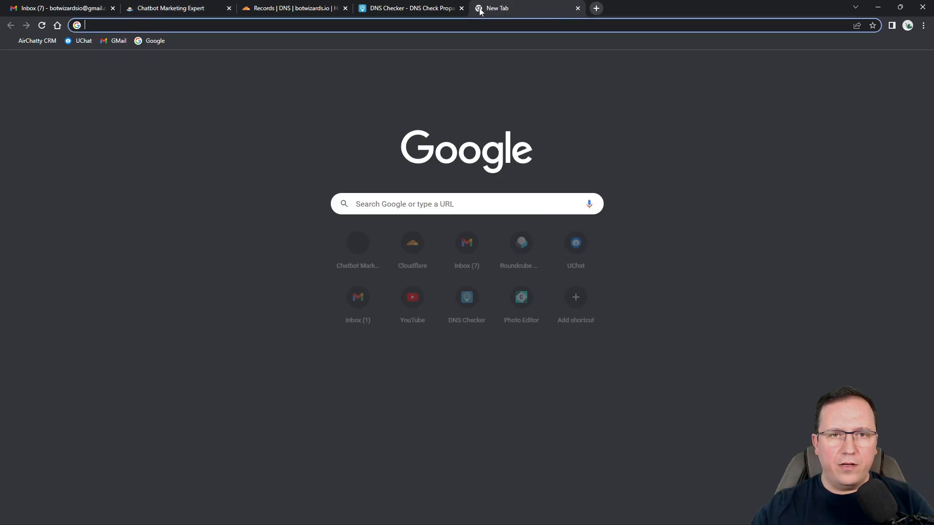
pyautogui.write('botwizards.io')
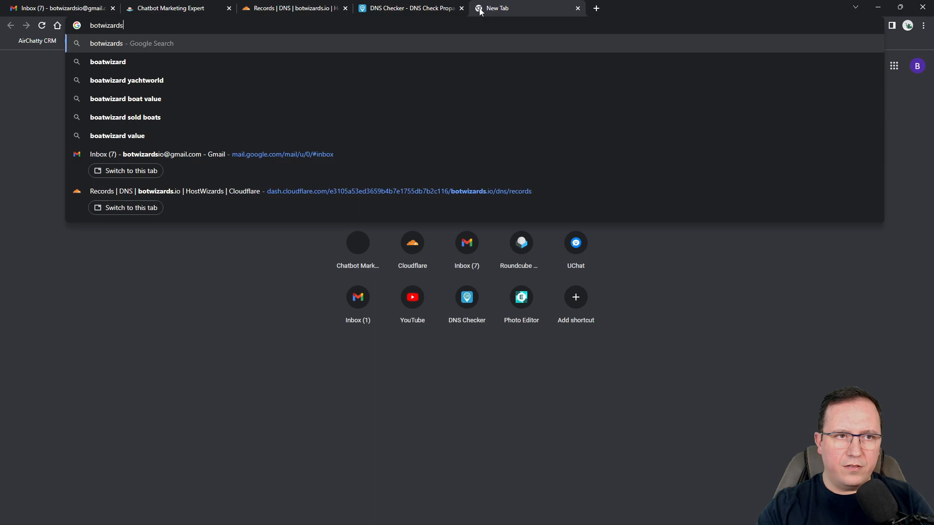
pyautogui.press('Return')
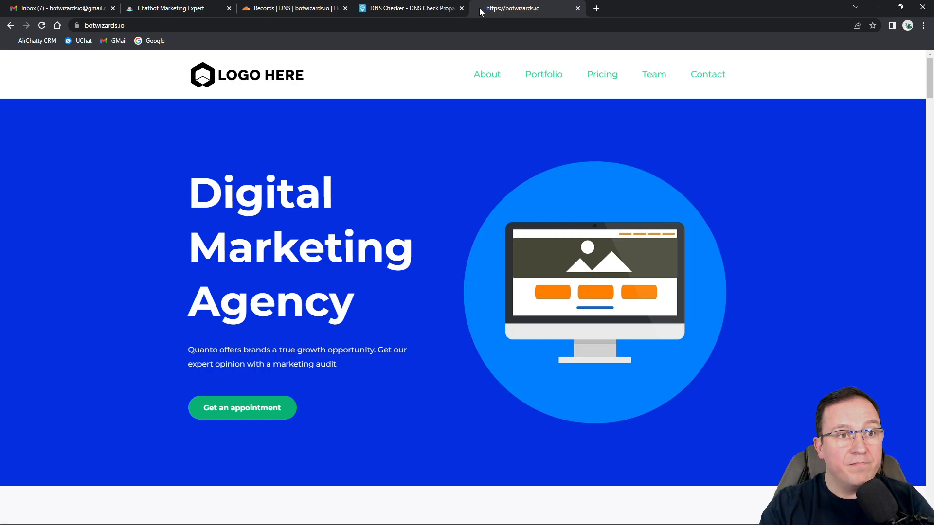
pyautogui.click(77, 26)
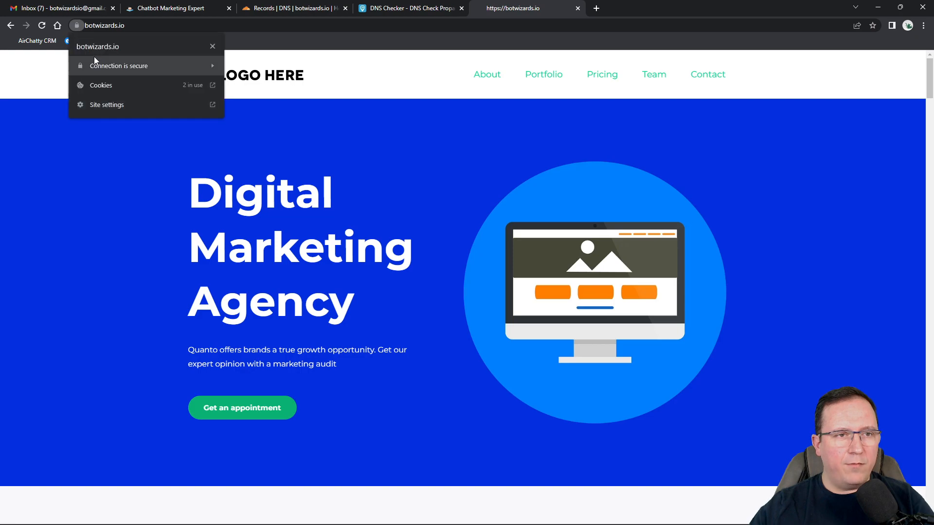
pyautogui.click(352, 140)
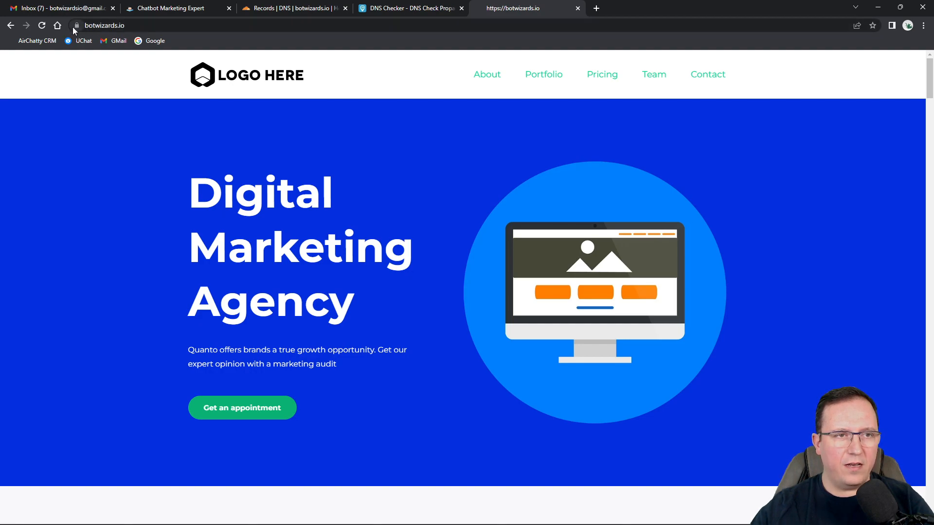
pyautogui.click(100, 27)
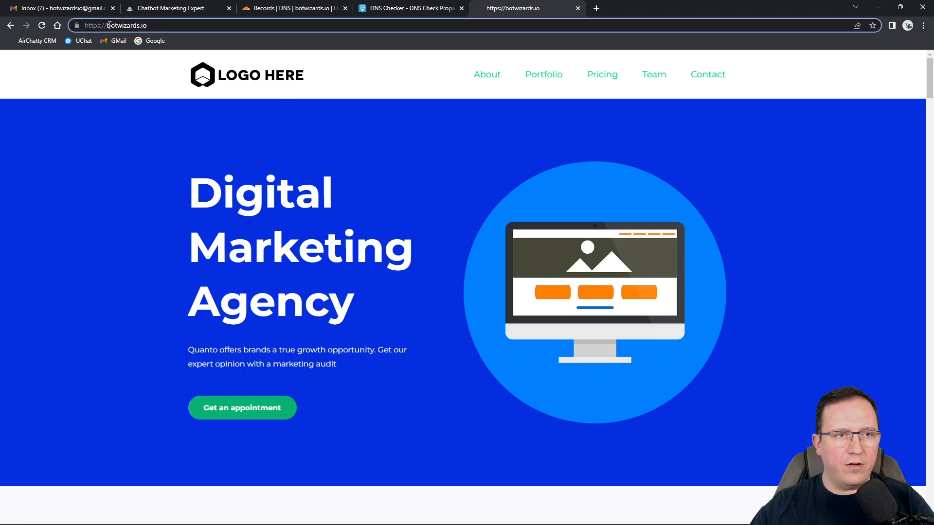
pyautogui.write('www.')
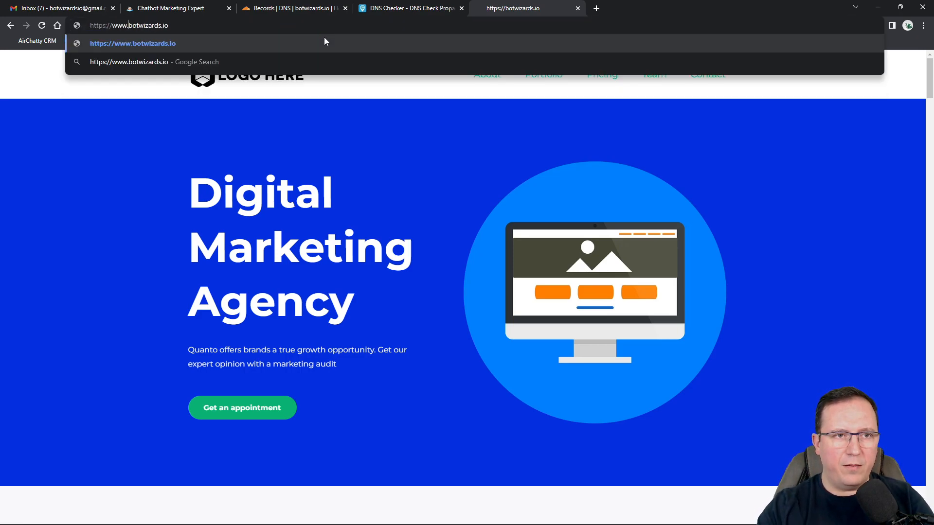
pyautogui.press('Return')
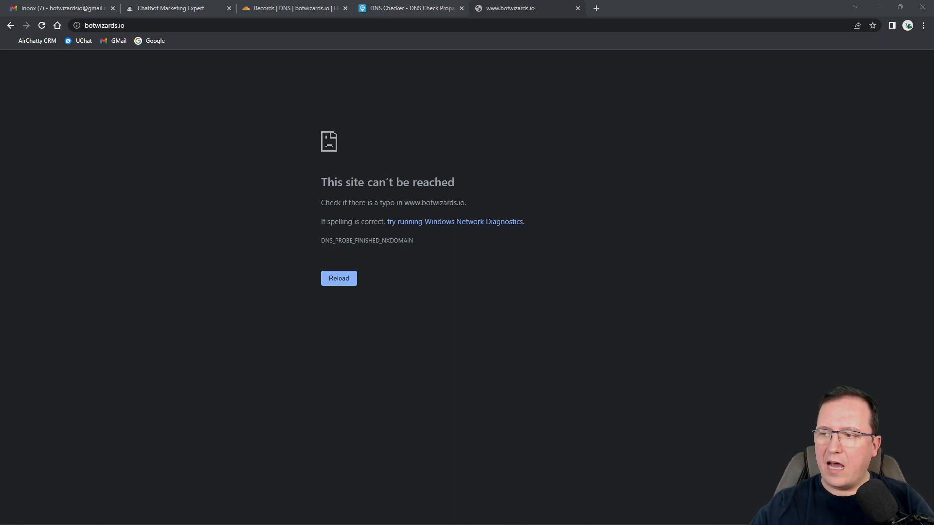
# Return to the Cloudflare DNS records and add a proxied CNAME record named www with target flash.funnels.msgsndr.com.
pyautogui.click(301, 8)
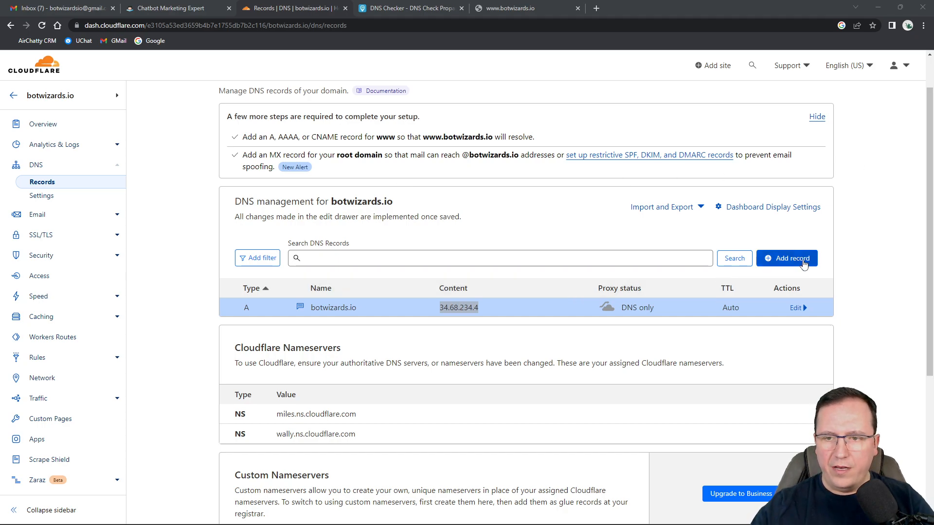
pyautogui.click(786, 258)
pyautogui.click(290, 129)
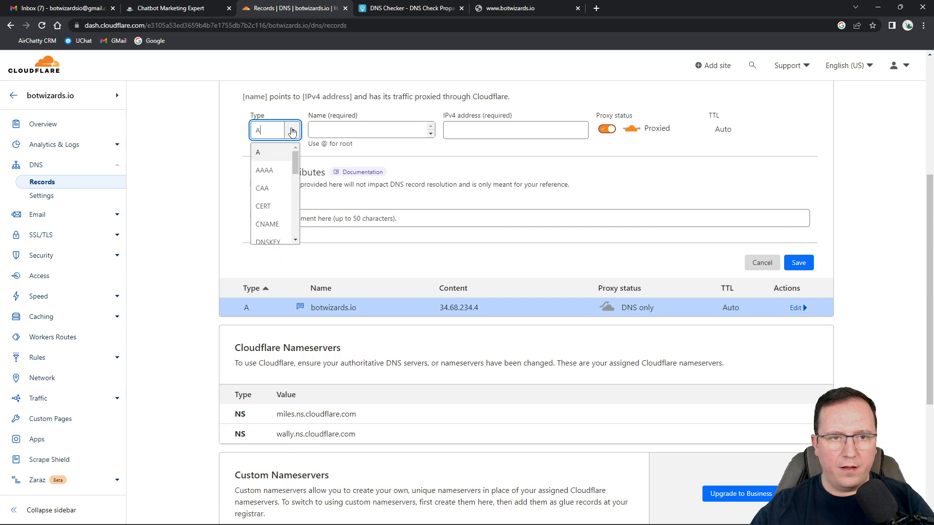
pyautogui.click(267, 224)
pyautogui.click(370, 130)
pyautogui.write('www')
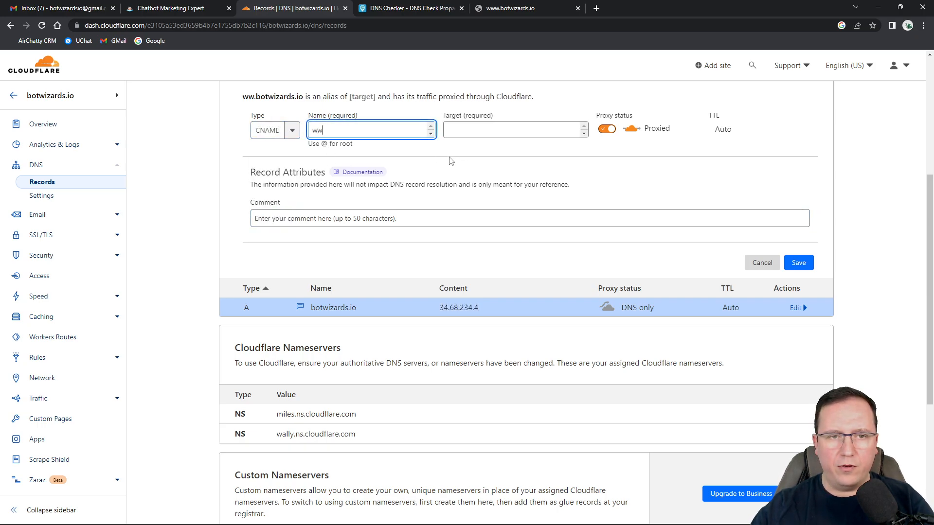
pyautogui.click(462, 126)
pyautogui.write('flash.funnels.msgsndr.com')
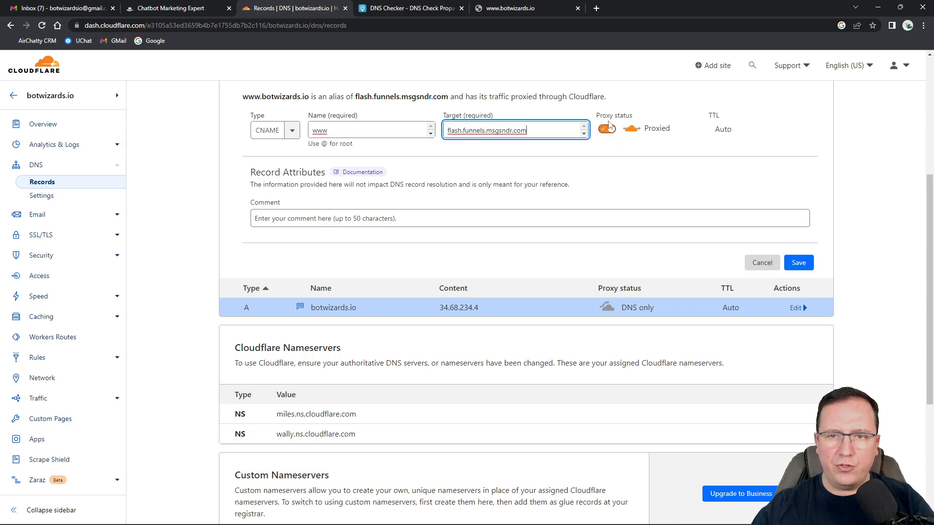
pyautogui.click(799, 267)
pyautogui.click(797, 265)
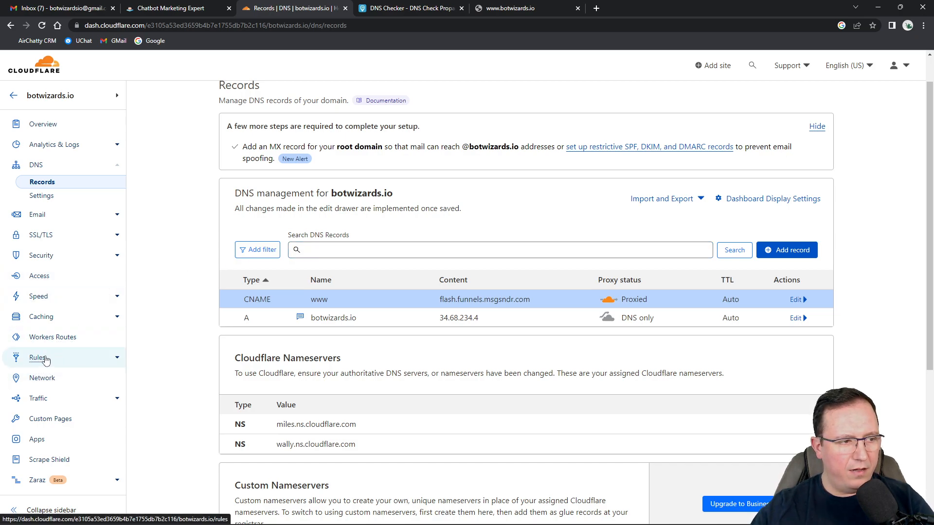
pyautogui.click(117, 359)
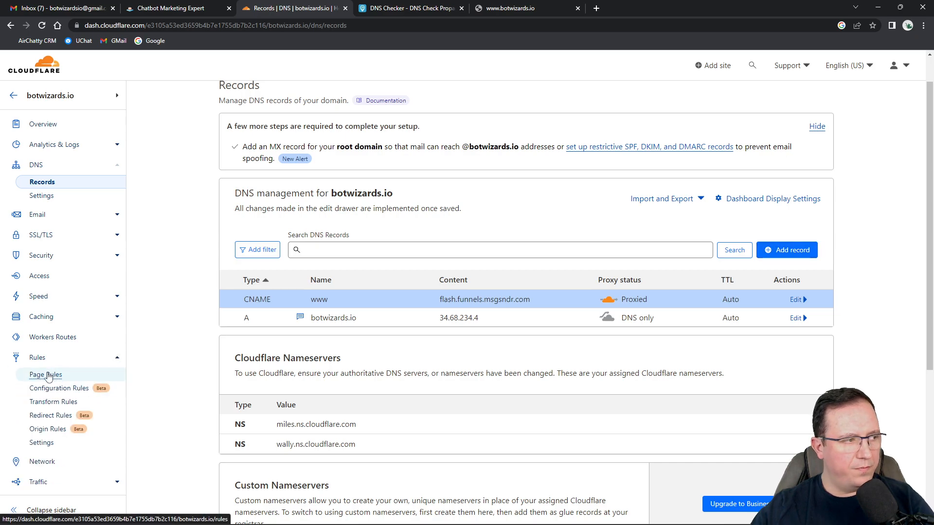
pyautogui.click(48, 376)
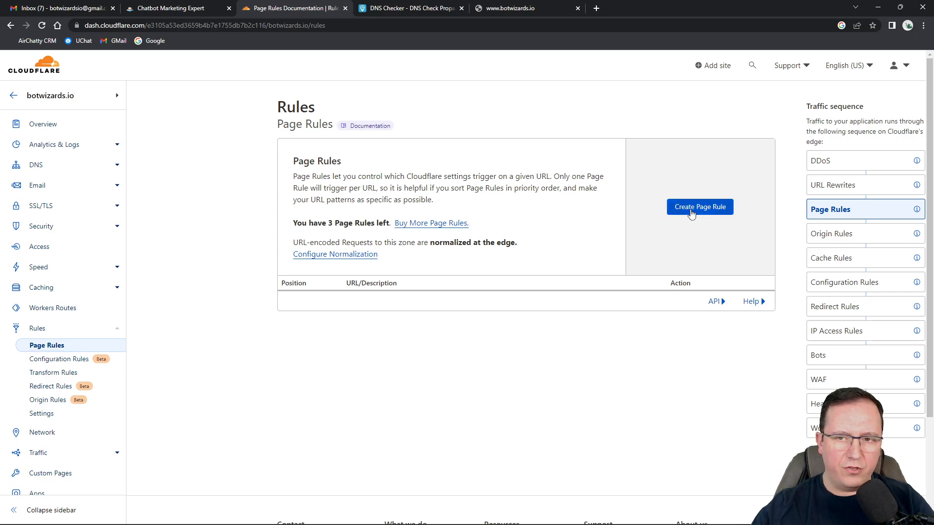
pyautogui.click(691, 212)
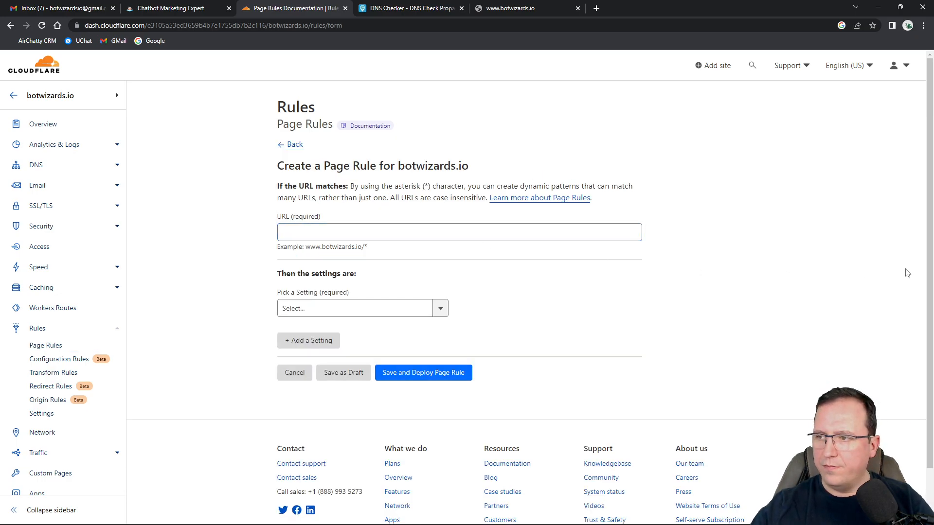
pyautogui.click(300, 225)
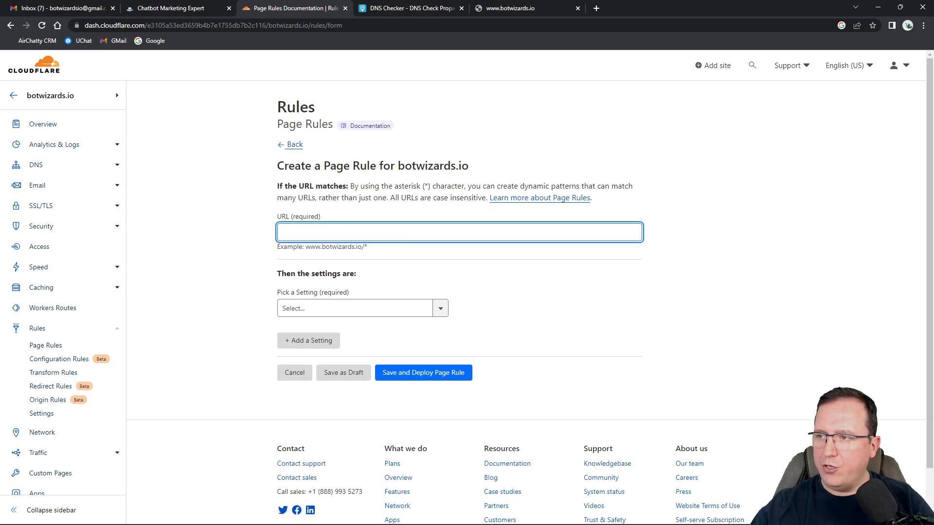
pyautogui.moveTo(373, 251); pyautogui.dragTo(305, 248)
pyautogui.hotkey('ctrl', 'c')
pyautogui.click(306, 232)
pyautogui.hotkey('ctrl', 'v')
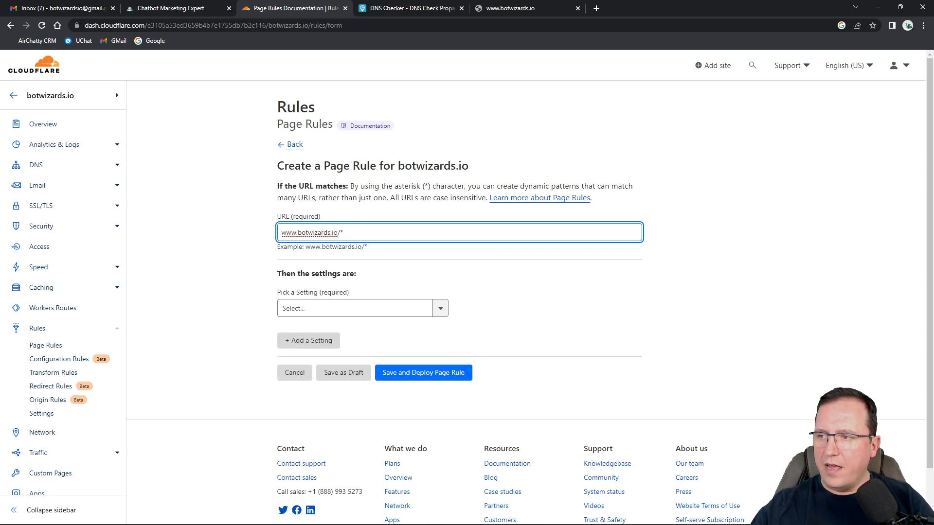
# Set the page rule's setting to Forwarding URL with status code 301 - Permanent Redirect.
pyautogui.click(383, 314)
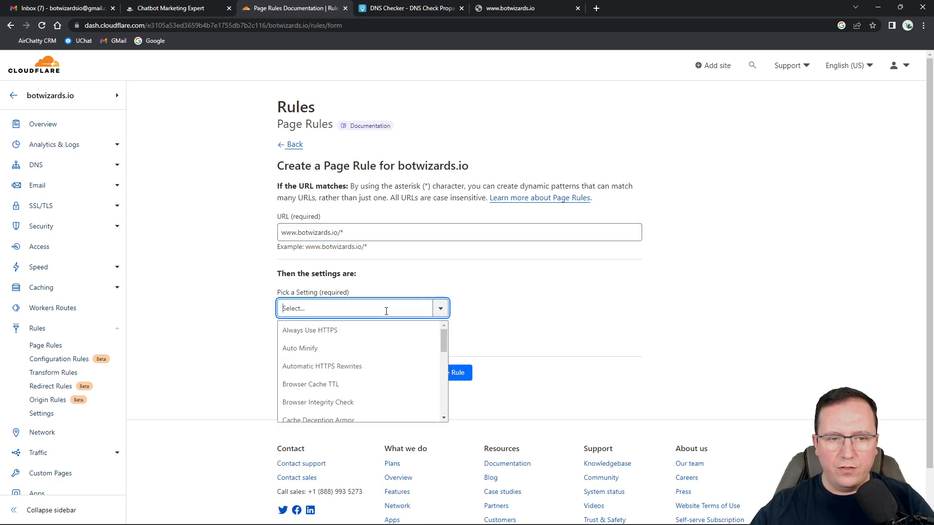
pyautogui.scroll(-3, 352, 383)
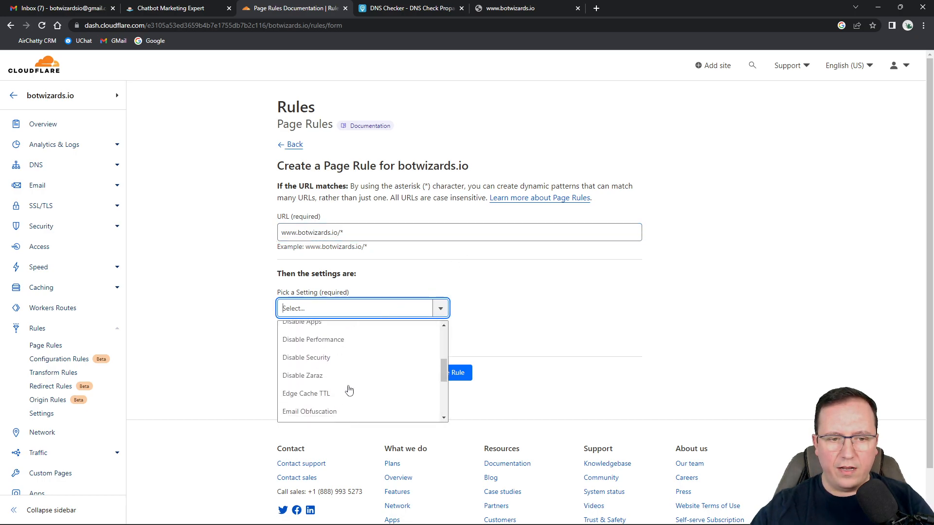
pyautogui.scroll(-1, 333, 410)
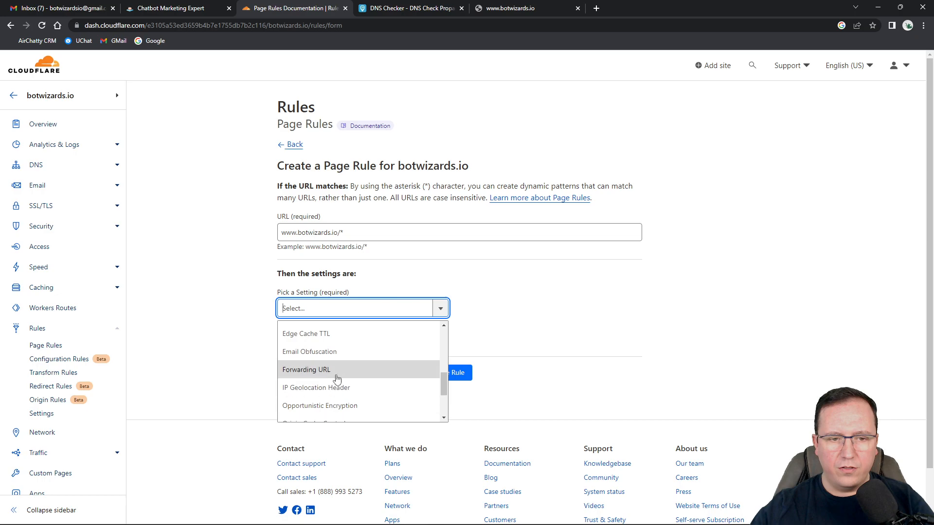
pyautogui.click(336, 372)
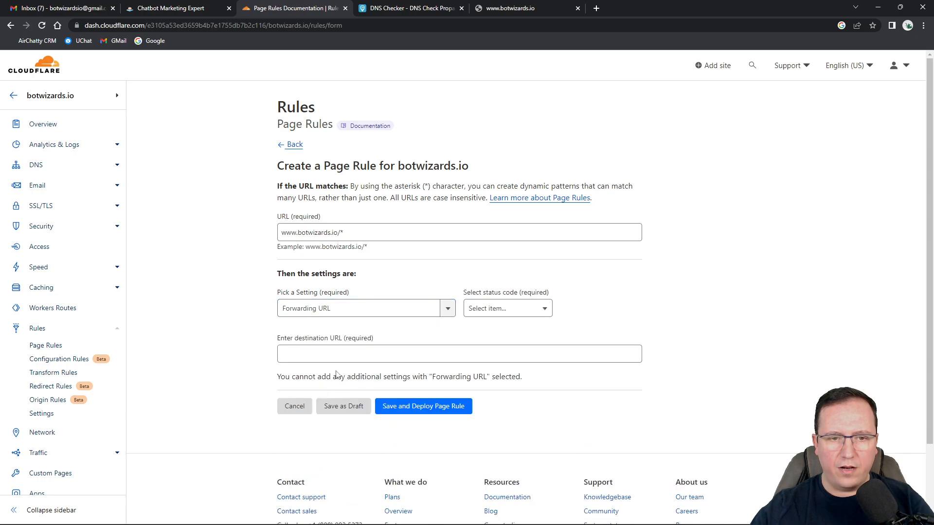
pyautogui.click(515, 313)
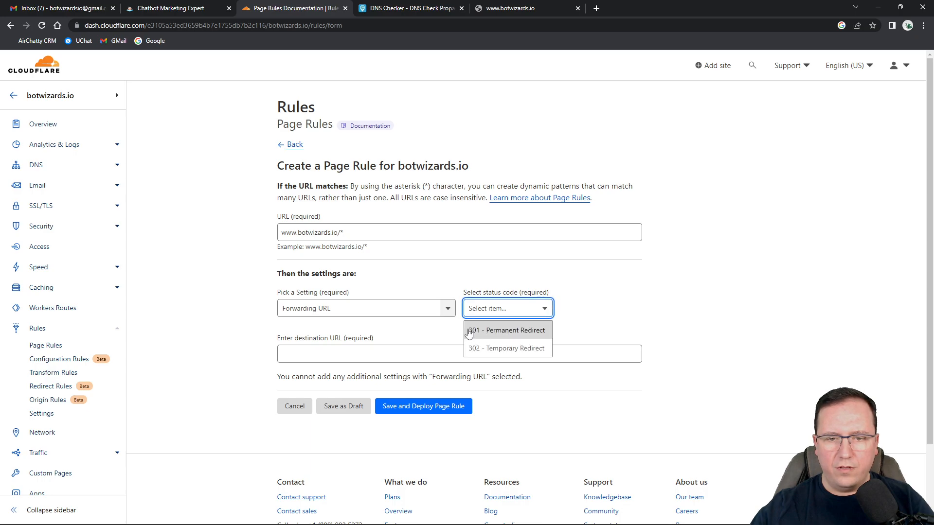
pyautogui.click(540, 334)
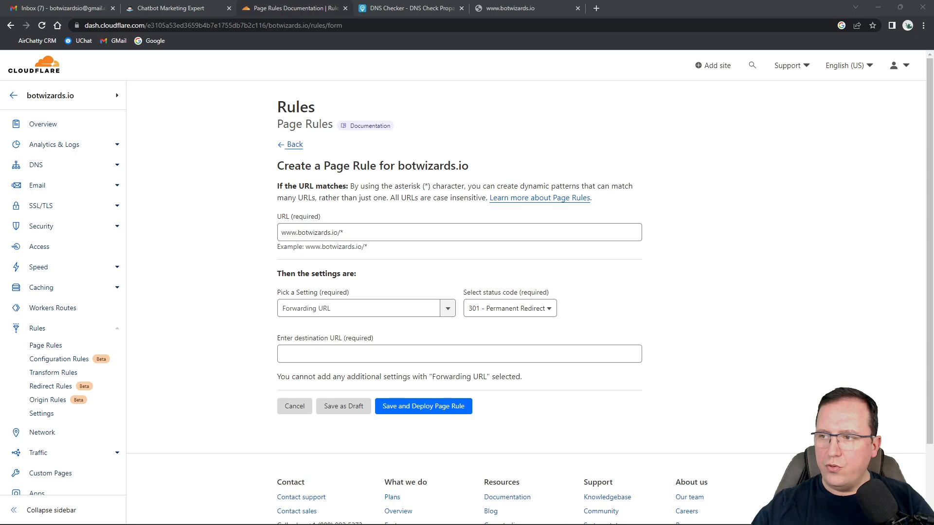
pyautogui.click(438, 359)
pyautogui.click(359, 354)
pyautogui.hotkey('ctrl', 'v')
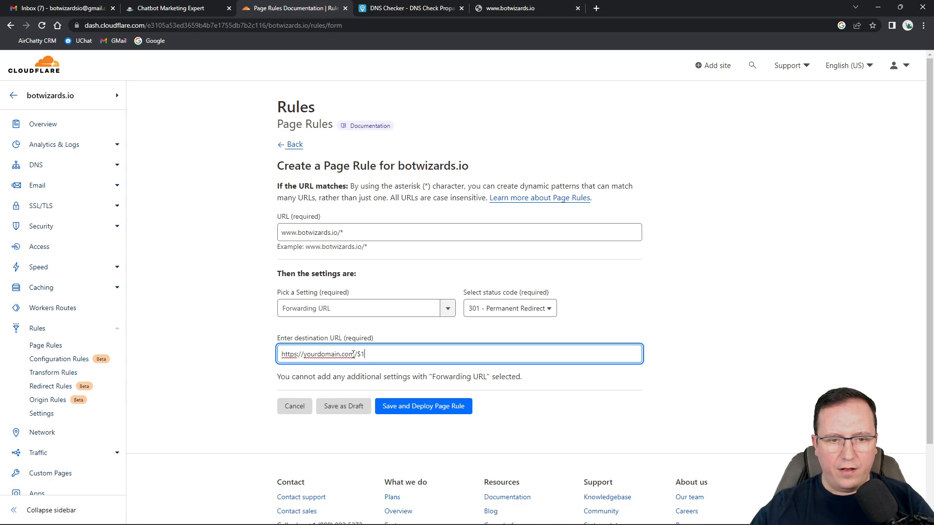
pyautogui.moveTo(337, 232); pyautogui.dragTo(300, 234)
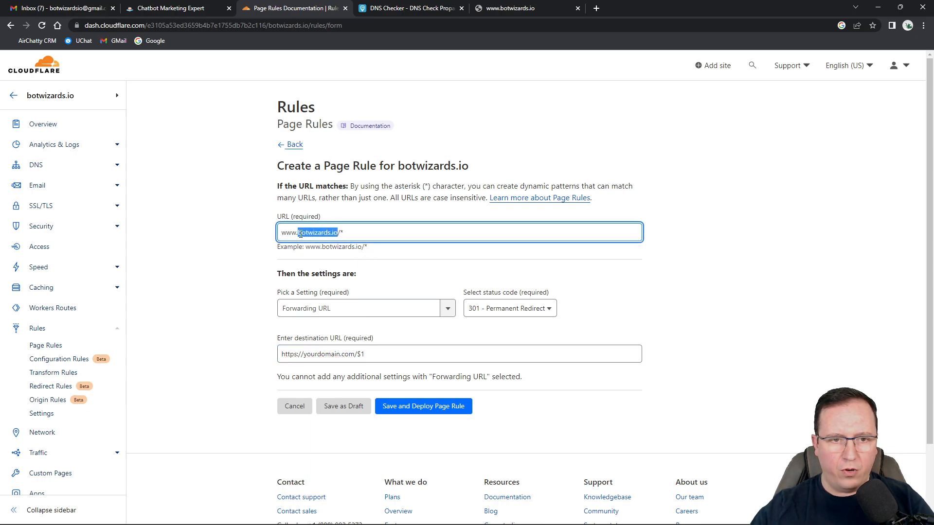
pyautogui.moveTo(355, 354); pyautogui.dragTo(304, 356)
pyautogui.hotkey('ctrl', 'v')
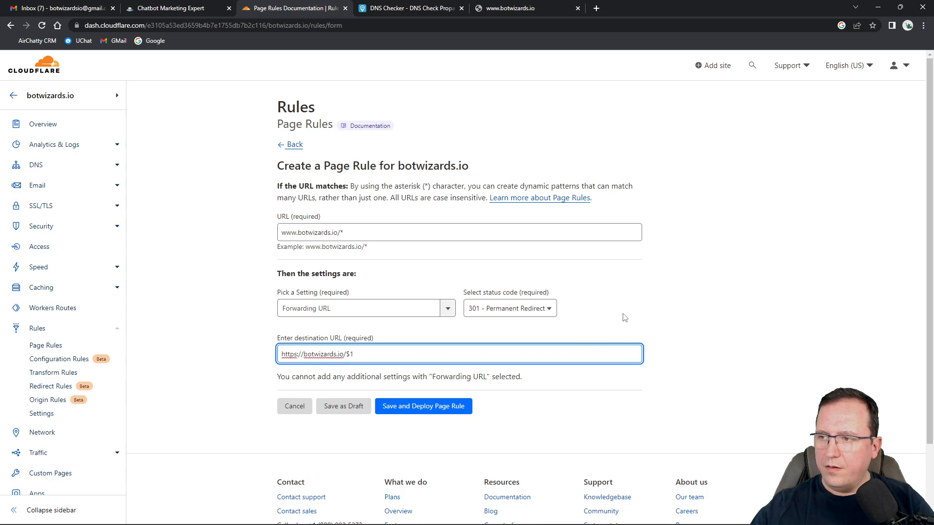
pyautogui.click(632, 272)
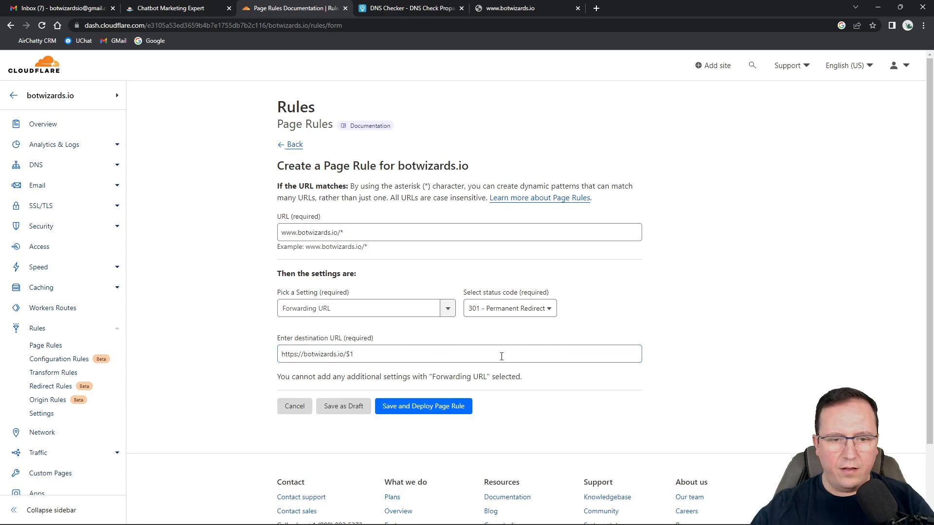
pyautogui.click(431, 407)
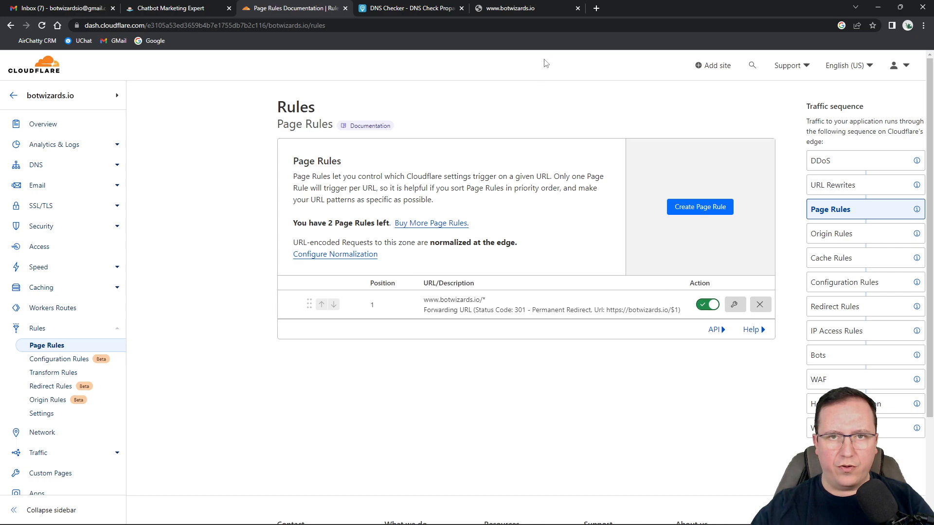
pyautogui.click(516, 8)
pyautogui.click(110, 29)
pyautogui.click(132, 25)
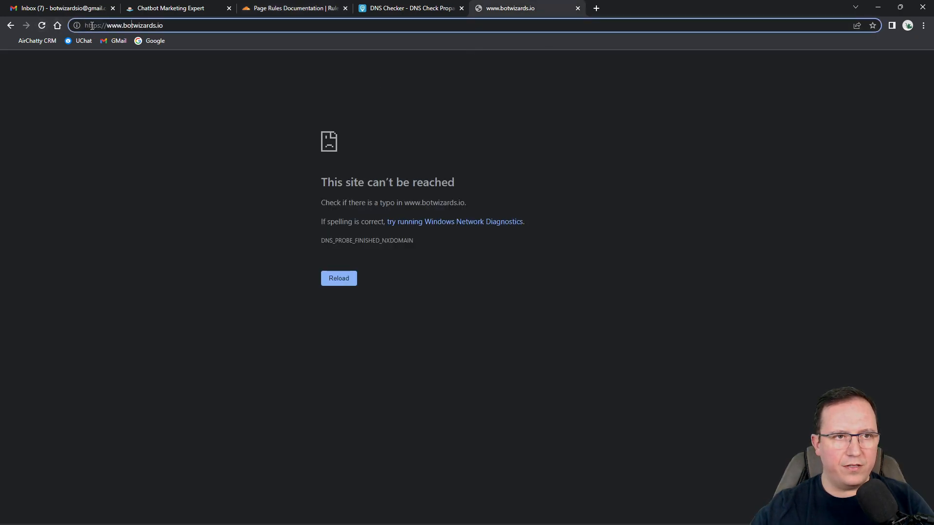
pyautogui.click(45, 26)
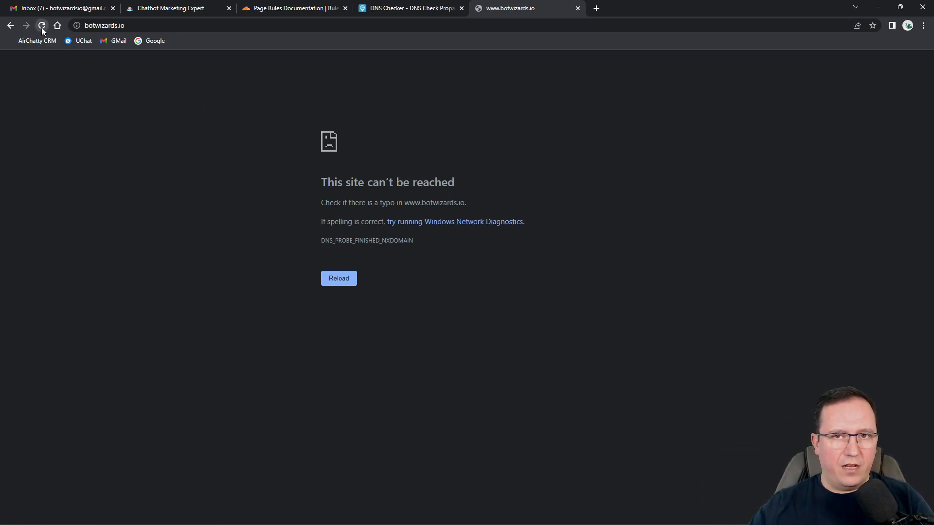
pyautogui.click(577, 9)
pyautogui.click(480, 9)
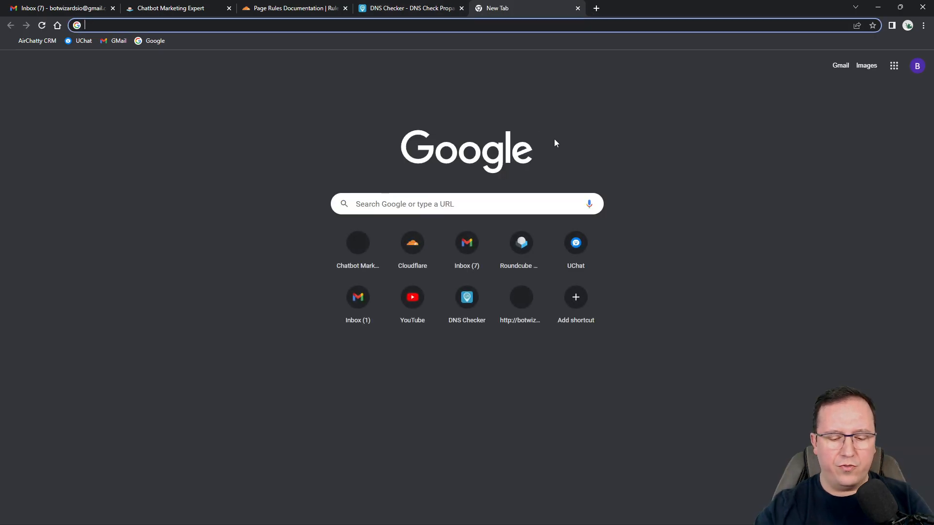
pyautogui.write('www.botwizar')
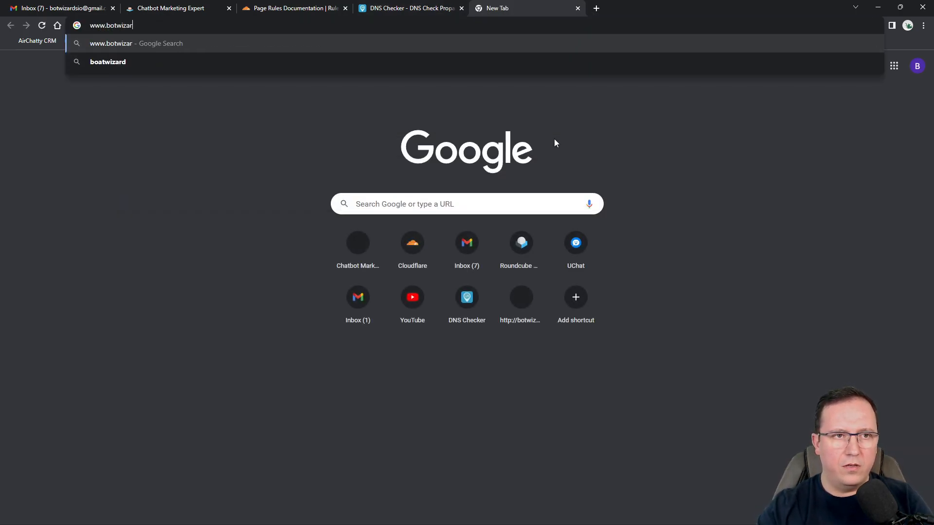
pyautogui.write('ds.io')
pyautogui.press('Return')
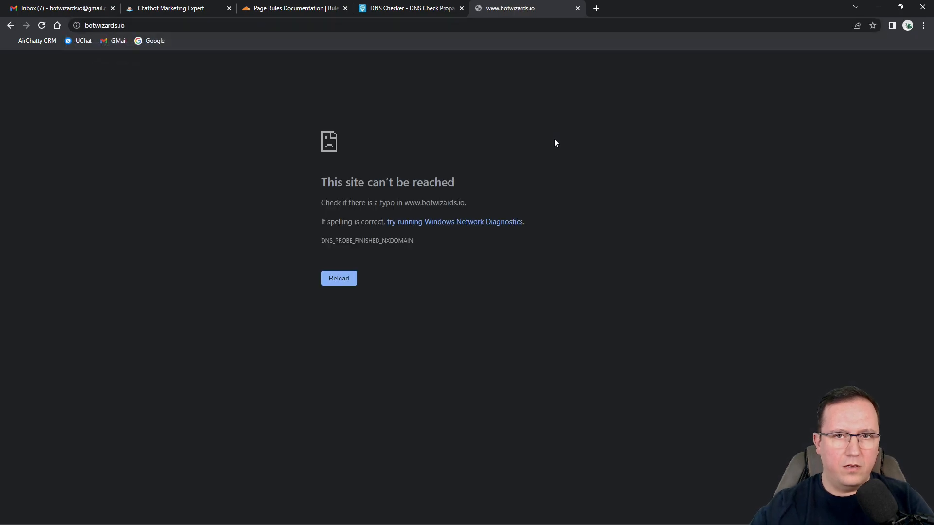
pyautogui.click(516, 27)
pyautogui.hotkey('ctrl', 'c')
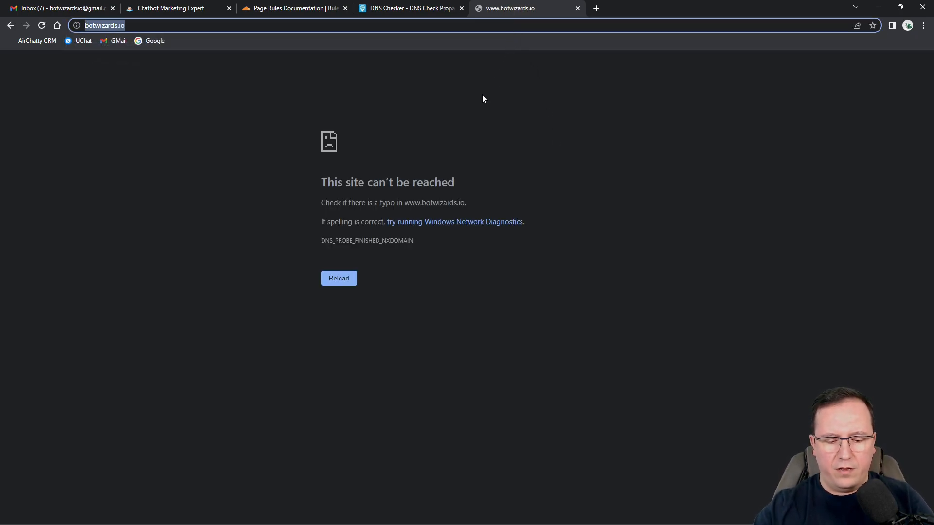
pyautogui.hotkey('ctrl', 'shift', 'n')
pyautogui.hotkey('ctrl', 'v')
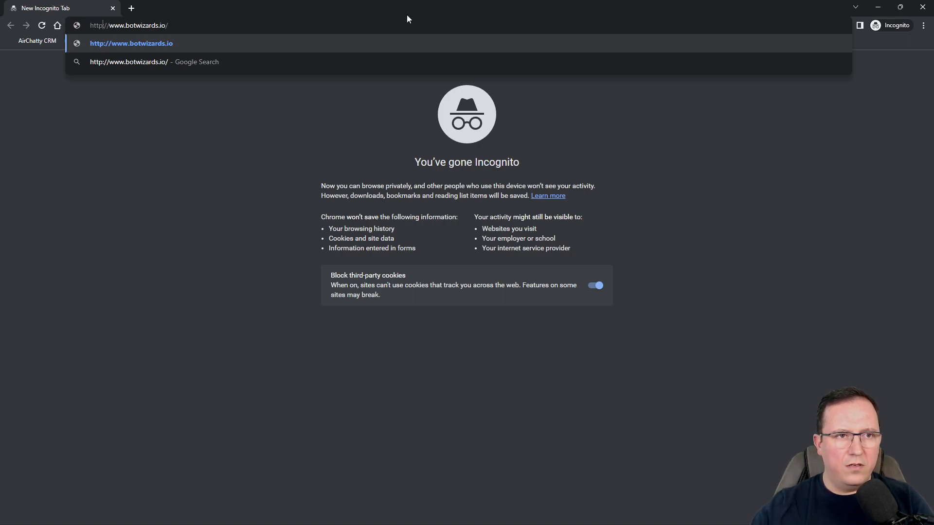
pyautogui.press('Home')
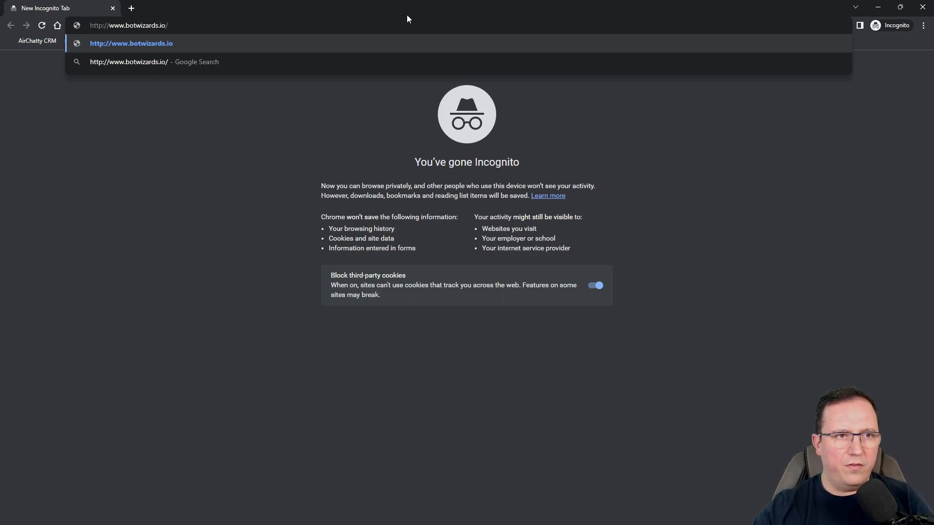
pyautogui.press('Delete')
pyautogui.press('Delete')
pyautogui.press('Delete')
pyautogui.press('Delete')
pyautogui.press('Delete')
pyautogui.press('Delete')
pyautogui.press('Delete')
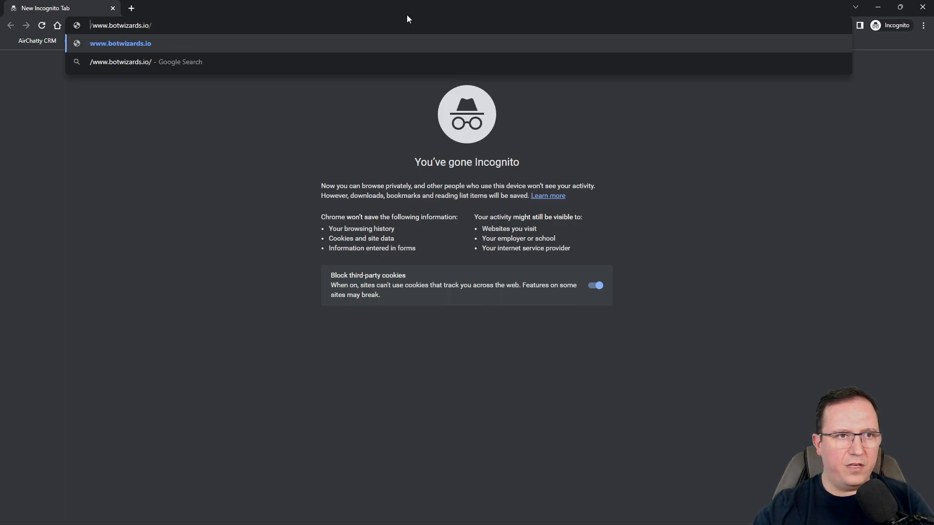
pyautogui.press('Return')
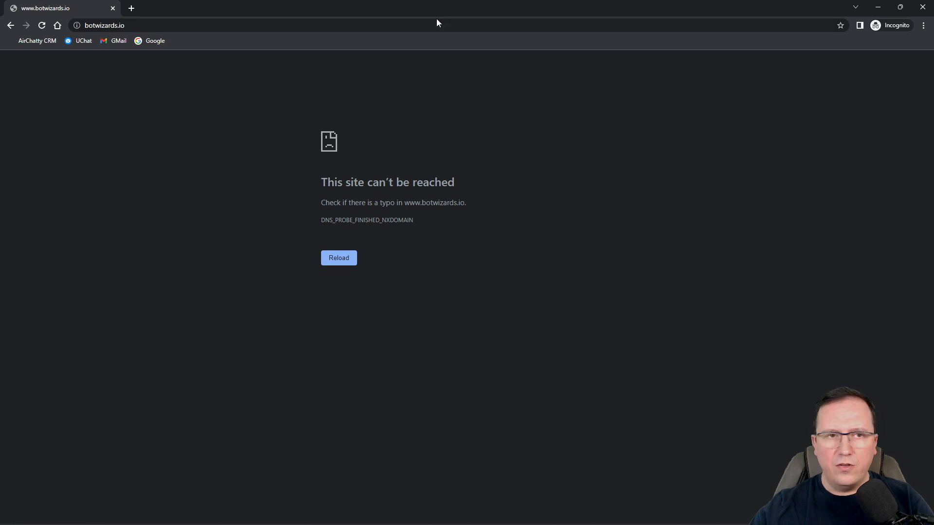
pyautogui.click(877, 7)
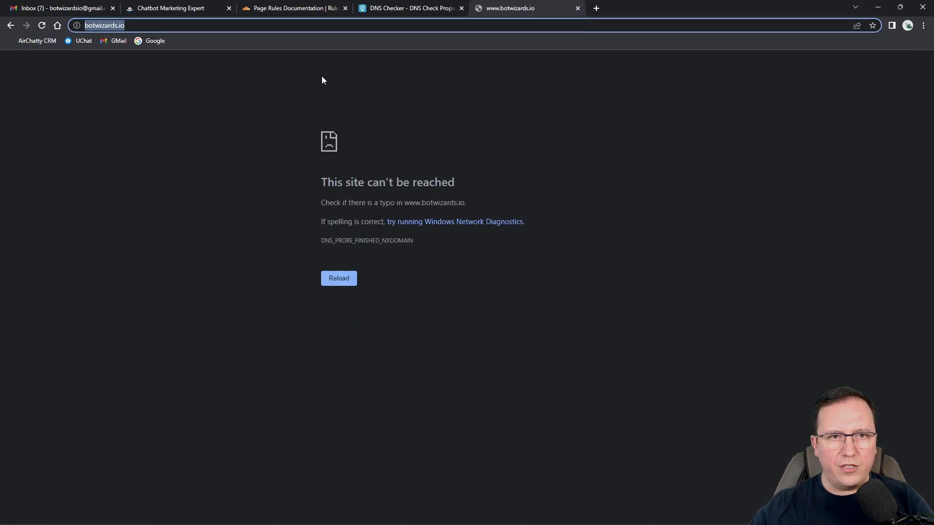
pyautogui.click(290, 7)
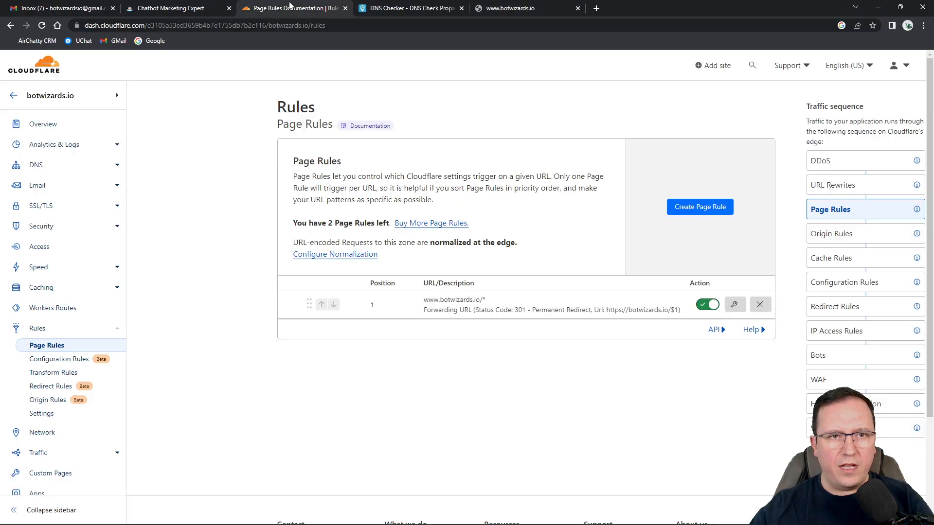
pyautogui.click(734, 304)
pyautogui.click(313, 349)
pyautogui.click(294, 354)
pyautogui.write('s://botwizards.io/$1')
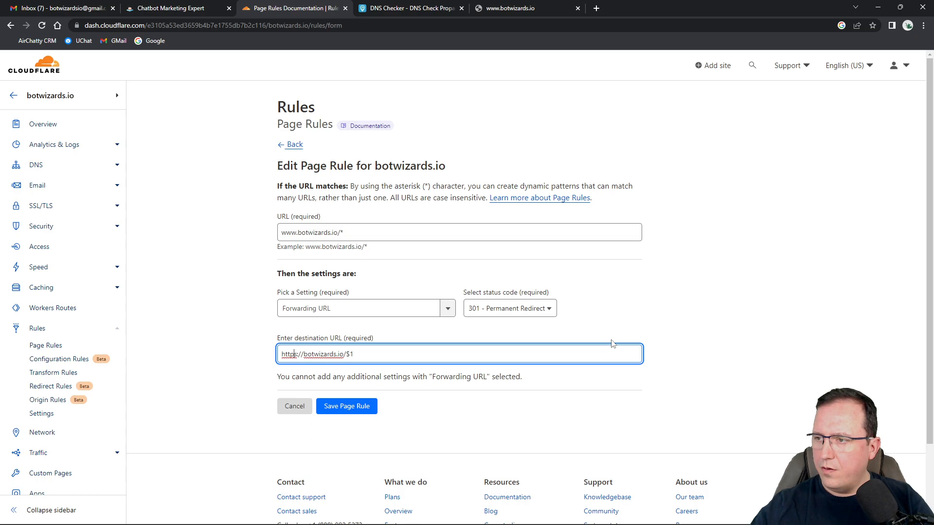
pyautogui.moveTo(675, 243); pyautogui.dragTo(278, 247)
pyautogui.click(514, 14)
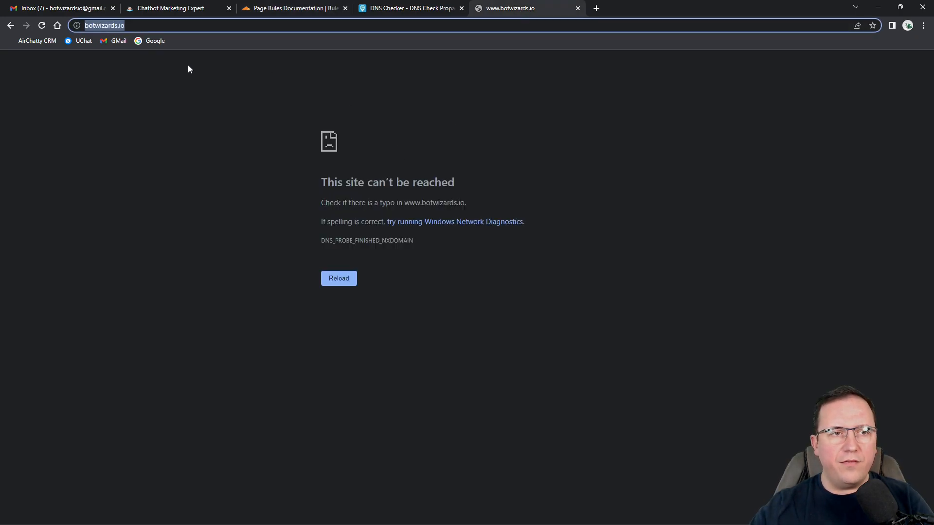
pyautogui.click(40, 27)
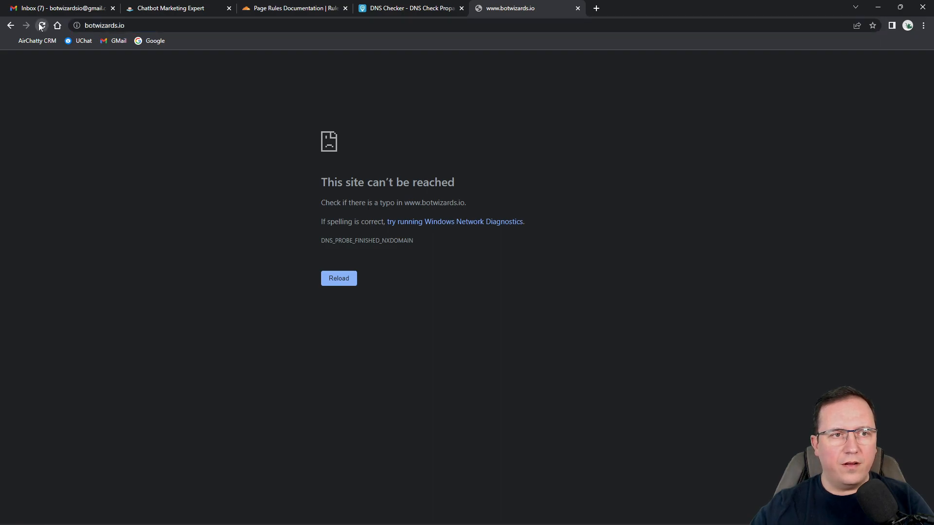
pyautogui.click(578, 8)
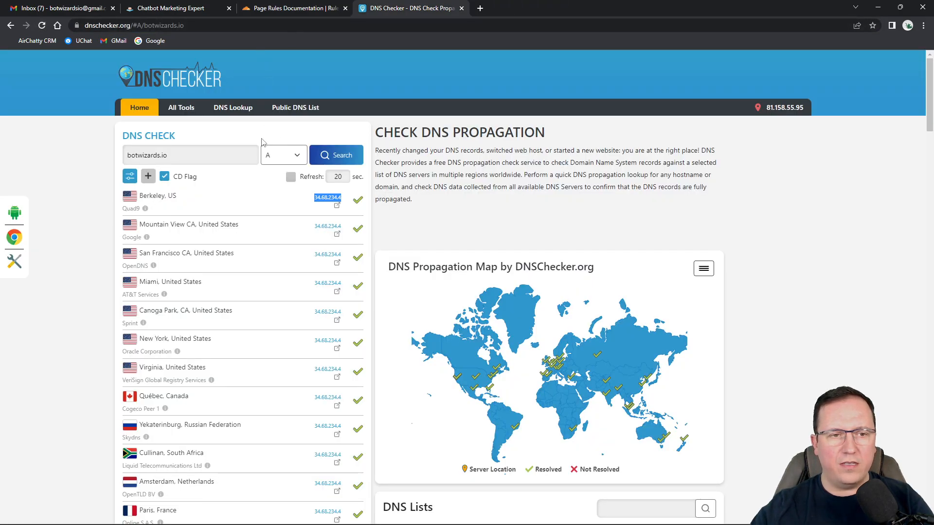
pyautogui.click(279, 9)
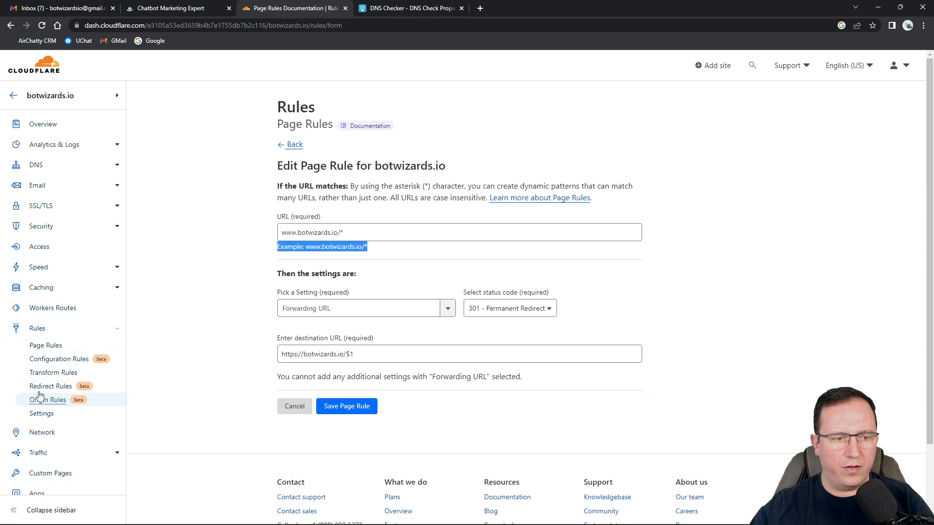
pyautogui.click(51, 346)
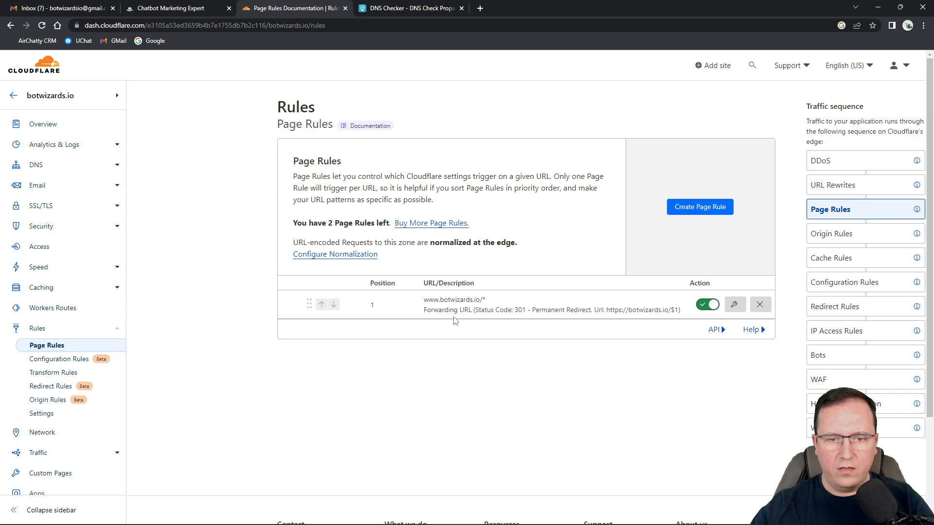
# Switch to AirChatty's domain settings and review the form for adding a new domain, closing it without adding one.
pyautogui.click(179, 11)
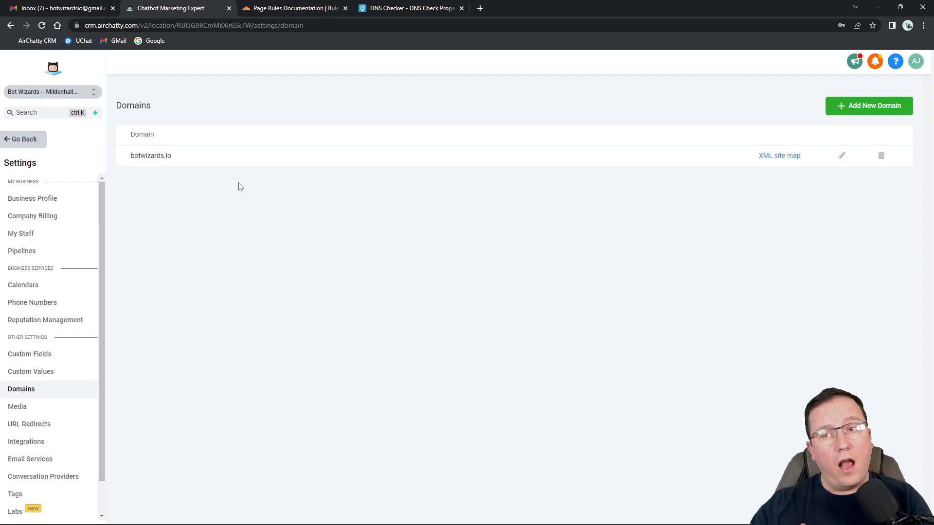
pyautogui.click(858, 112)
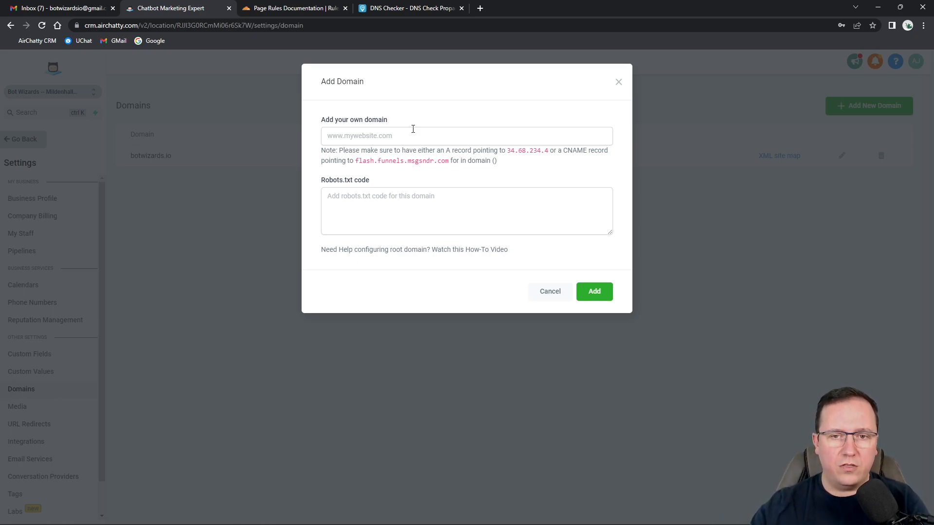
pyautogui.click(557, 293)
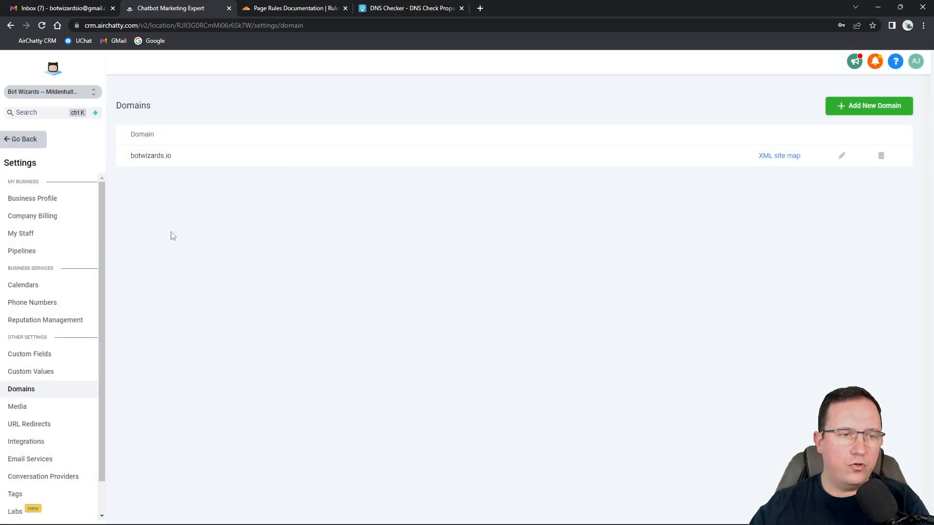
pyautogui.scroll(-1, 65, 382)
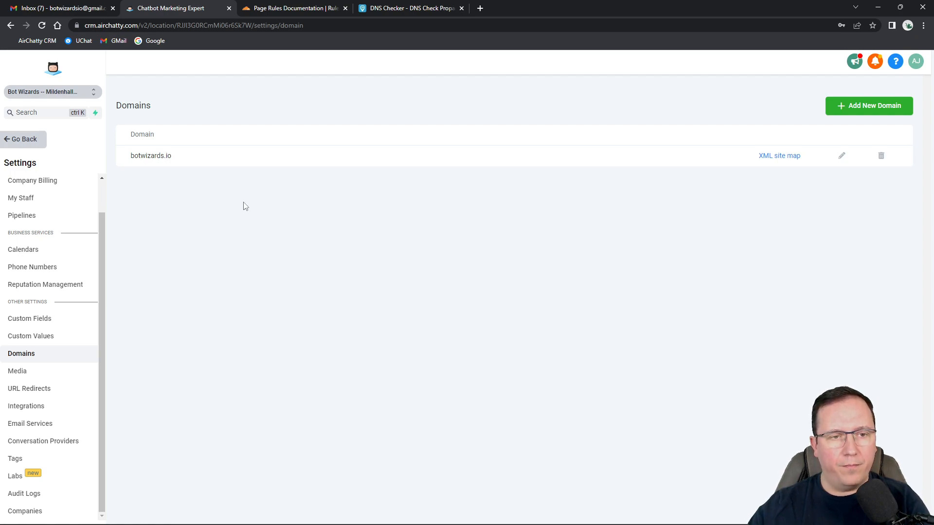
# Generate and save an XML sitemap for botwizards.io with the Home, Appointment and Landing Page pages of Digital Marketing-006-2.0.
pyautogui.click(790, 161)
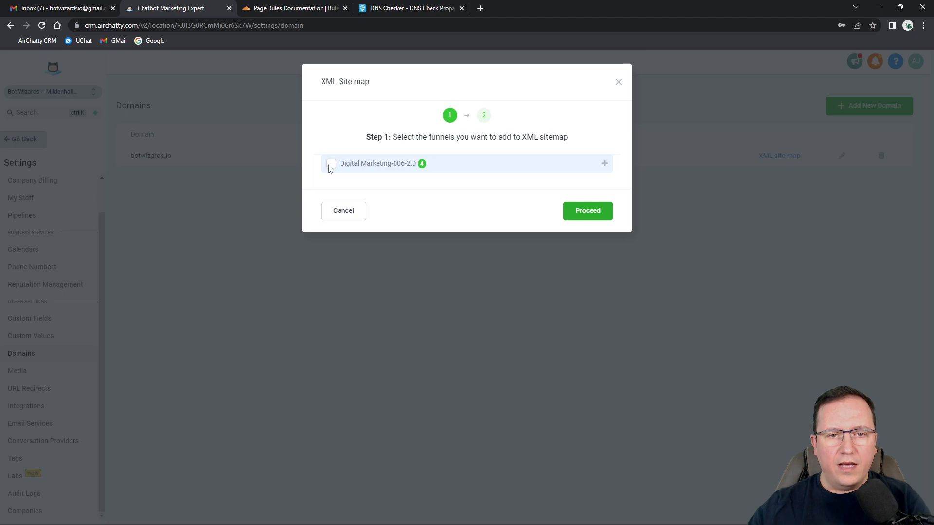
pyautogui.click(605, 164)
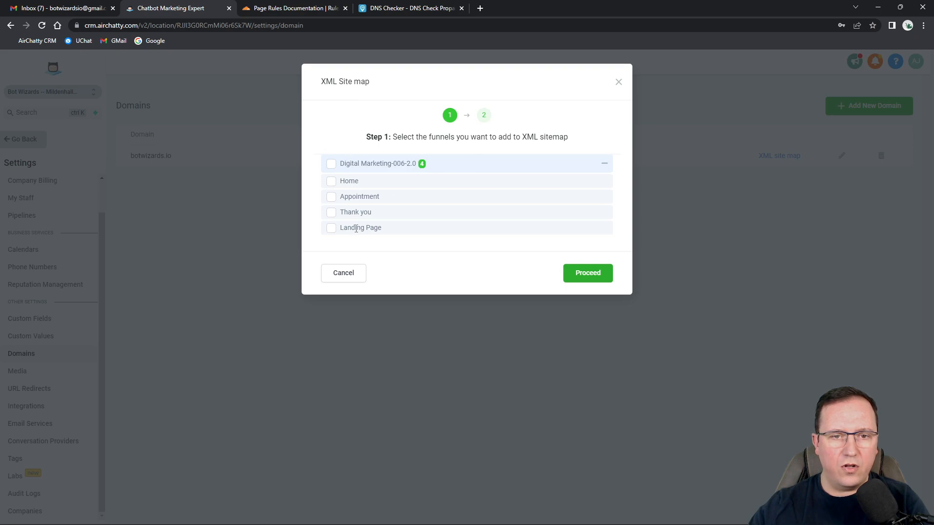
pyautogui.click(331, 165)
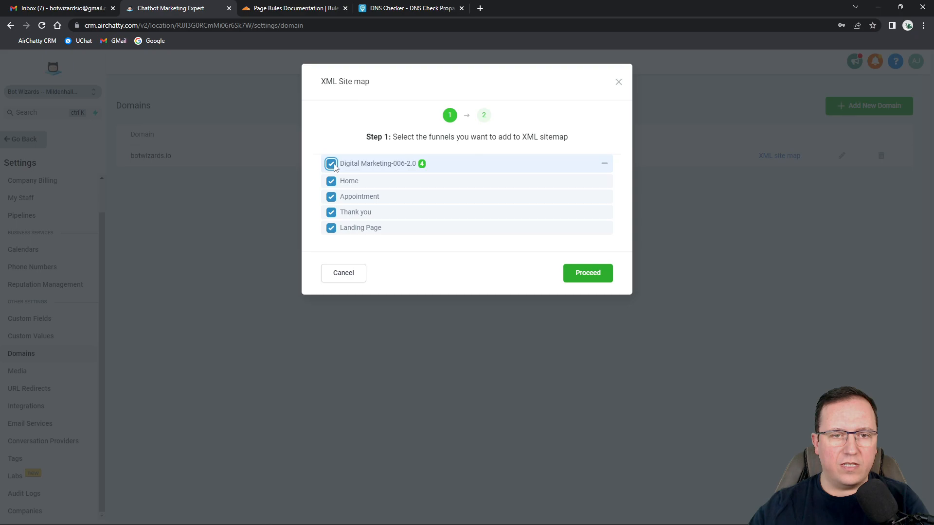
pyautogui.click(333, 166)
pyautogui.click(331, 181)
pyautogui.click(330, 197)
pyautogui.click(330, 228)
pyautogui.click(592, 276)
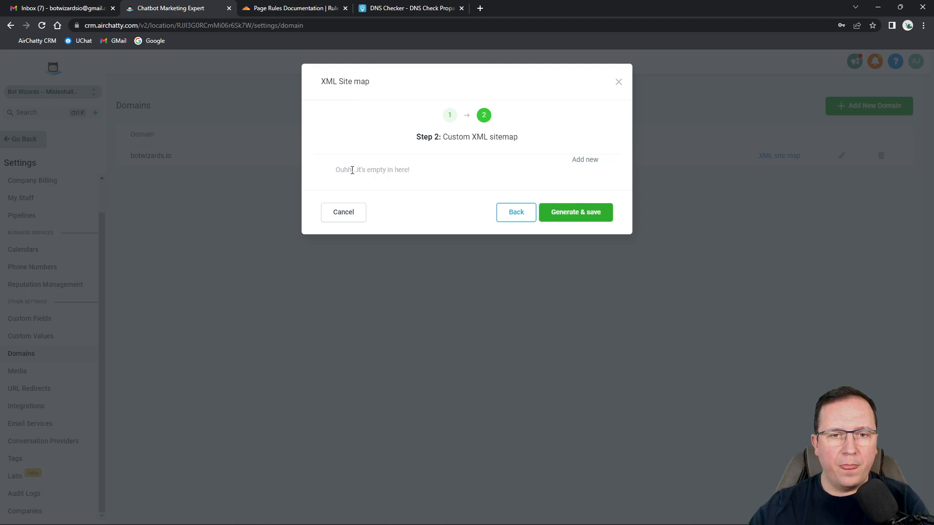
pyautogui.click(579, 219)
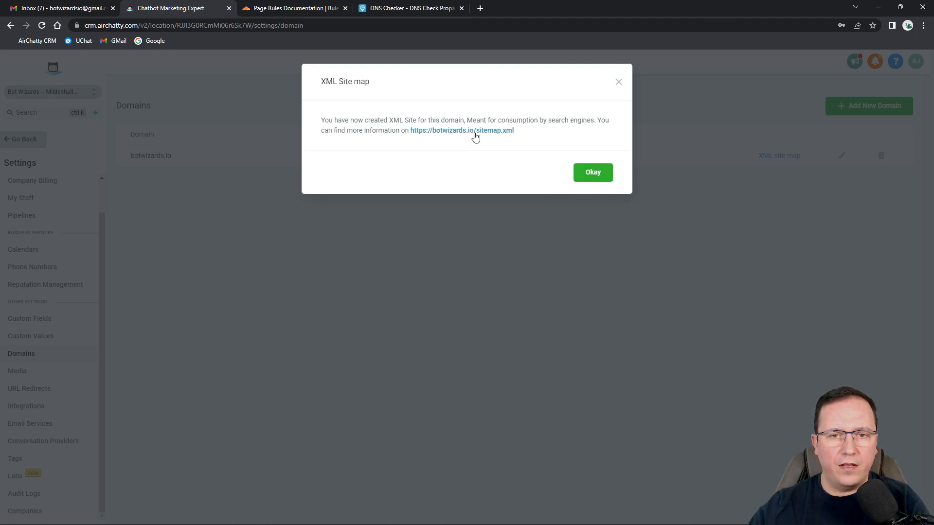
pyautogui.click(477, 132)
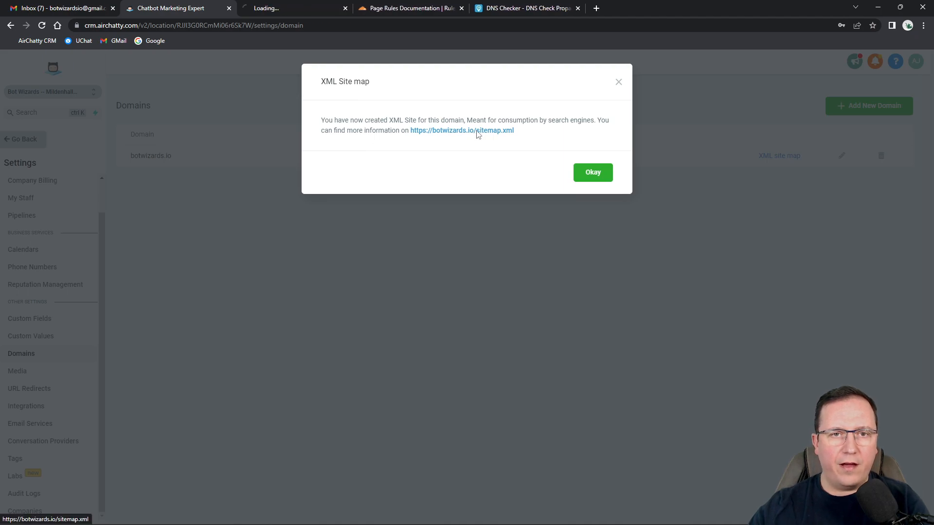
pyautogui.click(298, 7)
pyautogui.moveTo(32, 68); pyautogui.dragTo(147, 191)
pyautogui.click(86, 121)
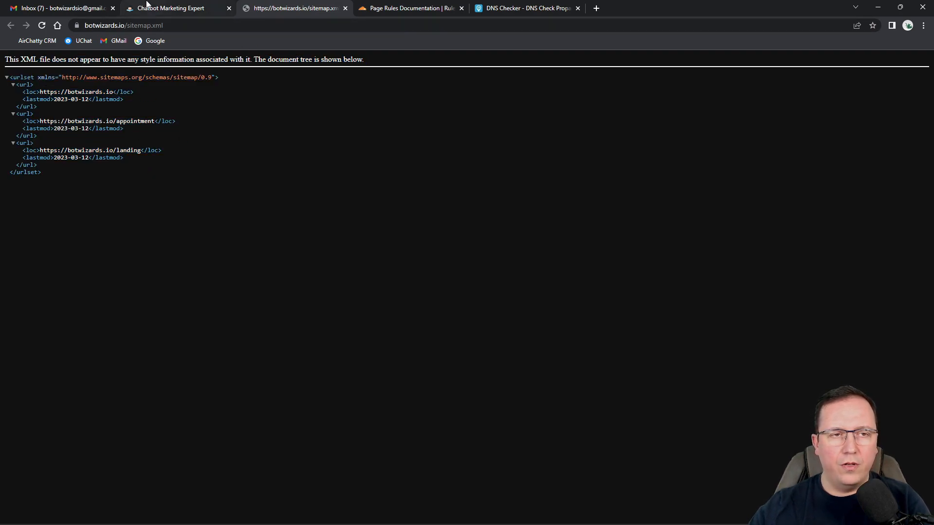
pyautogui.click(196, 11)
pyautogui.moveTo(535, 133); pyautogui.dragTo(411, 140)
pyautogui.click(558, 147)
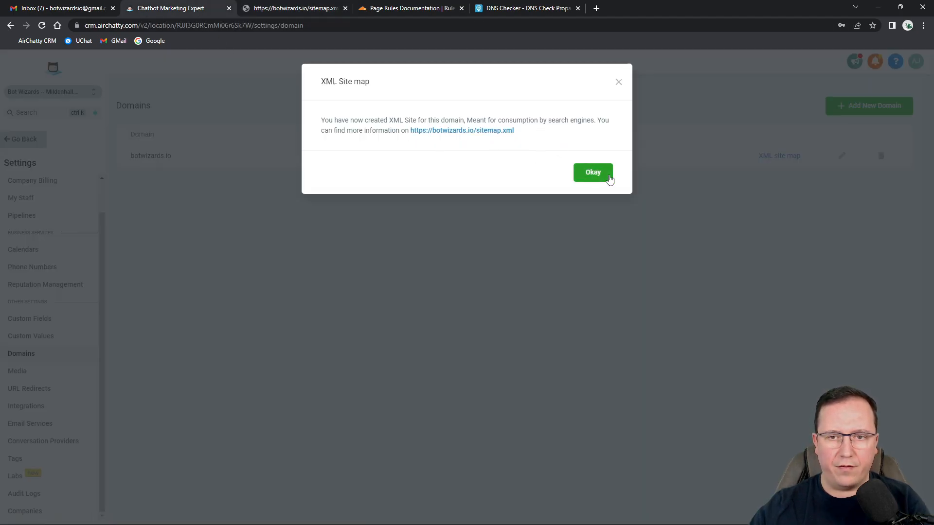
# Dismiss the sitemap confirmation, change the default page of botwizards.io to Agency - 200012 / Home, and save the domain.
pyautogui.click(593, 173)
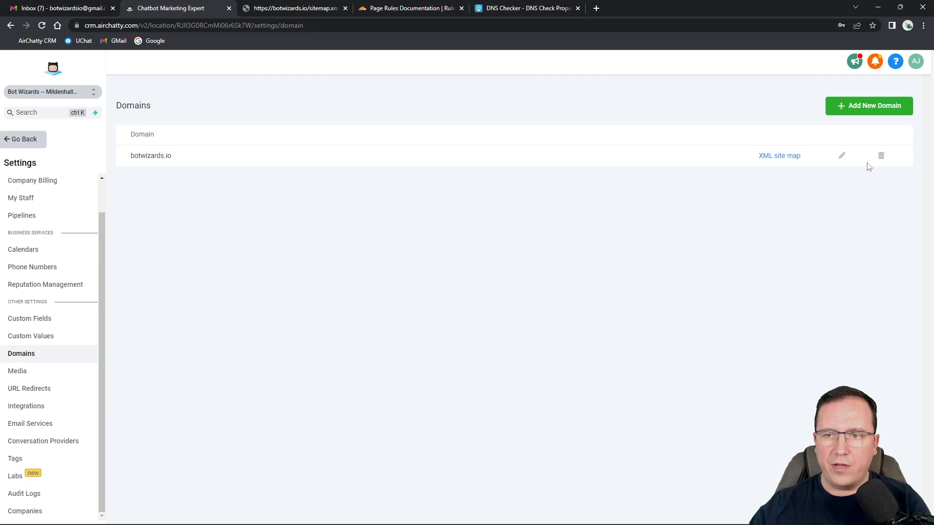
pyautogui.click(841, 157)
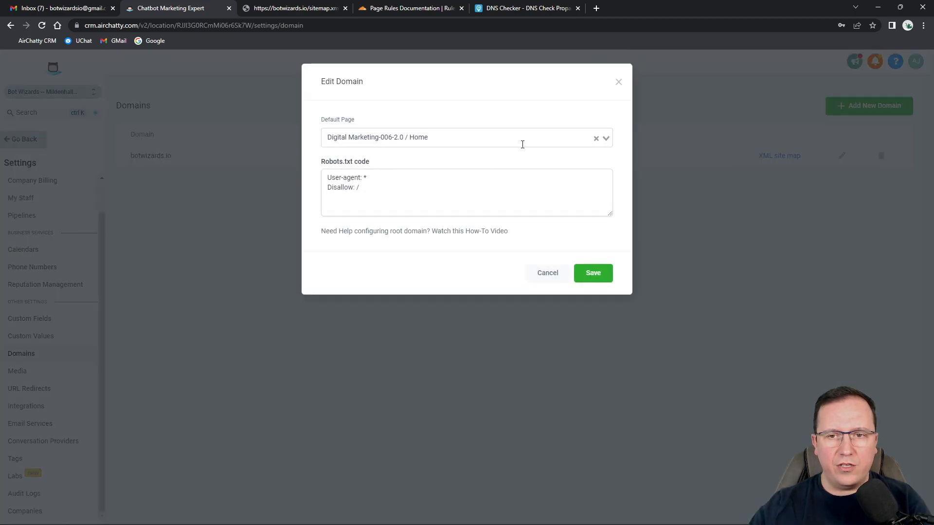
pyautogui.click(525, 142)
pyautogui.click(375, 122)
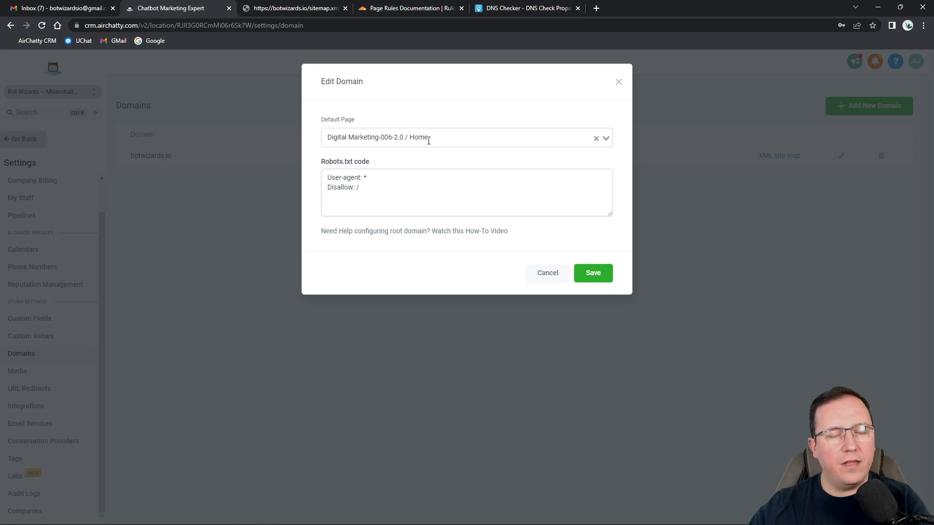
pyautogui.click(428, 141)
pyautogui.scroll(-10, 424, 214)
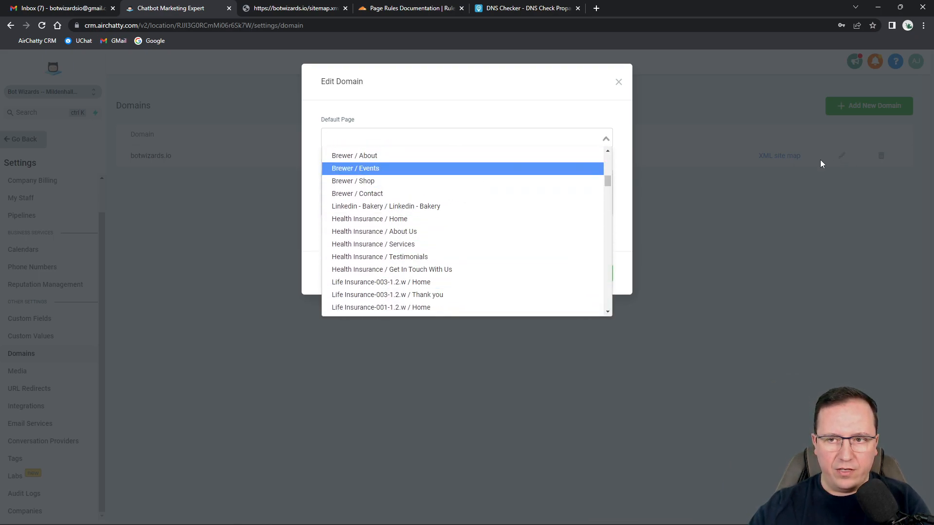
pyautogui.scroll(-5, 450, 206)
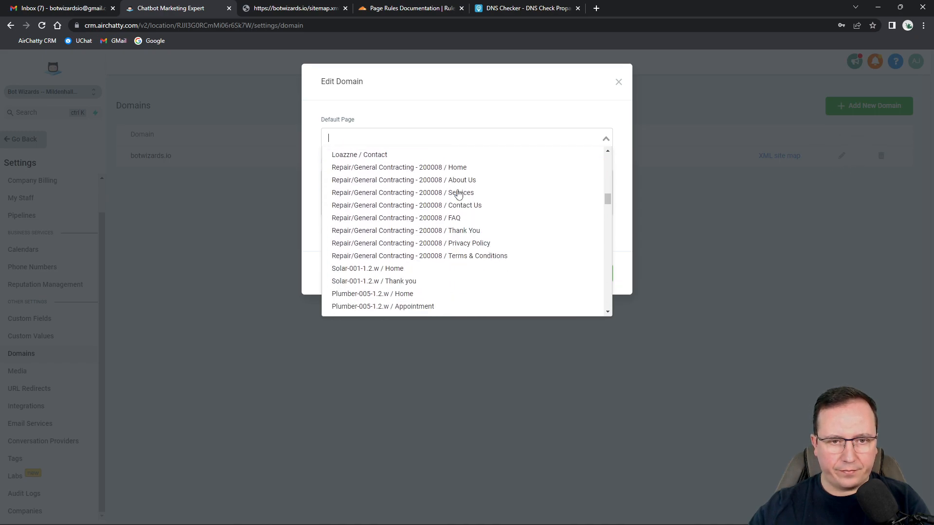
pyautogui.scroll(-8, 433, 246)
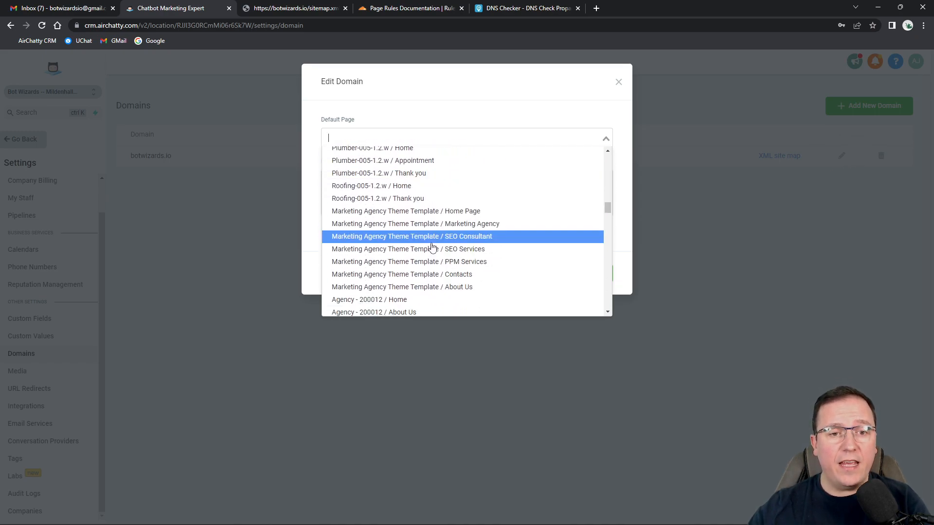
pyautogui.scroll(3, 433, 238)
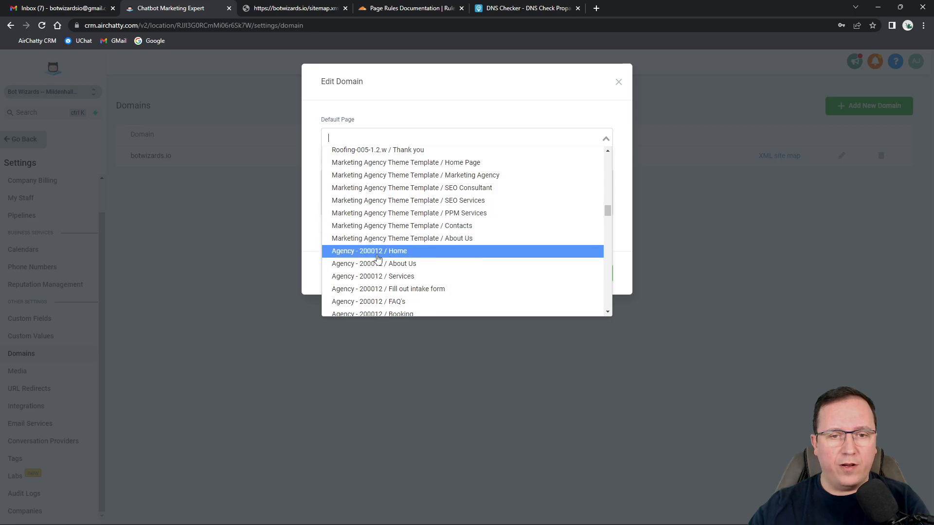
pyautogui.click(407, 252)
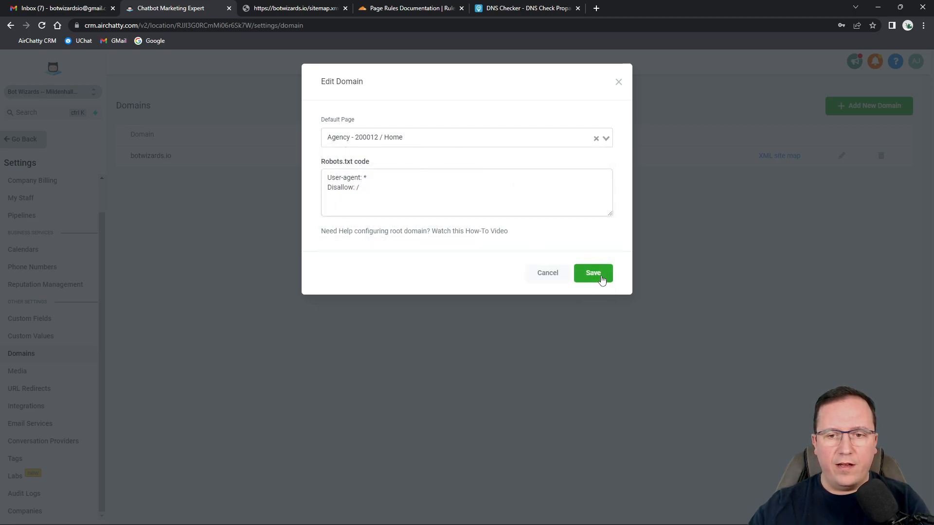
pyautogui.click(601, 275)
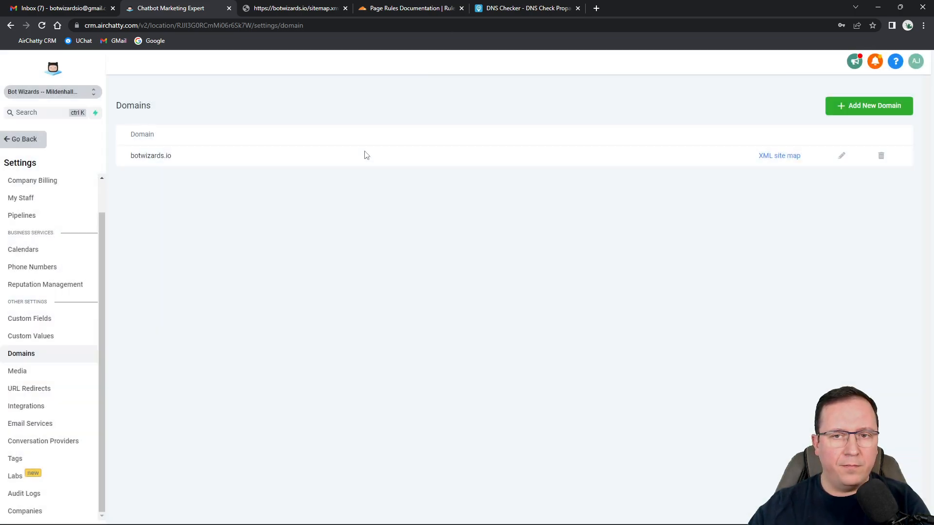
pyautogui.click(294, 9)
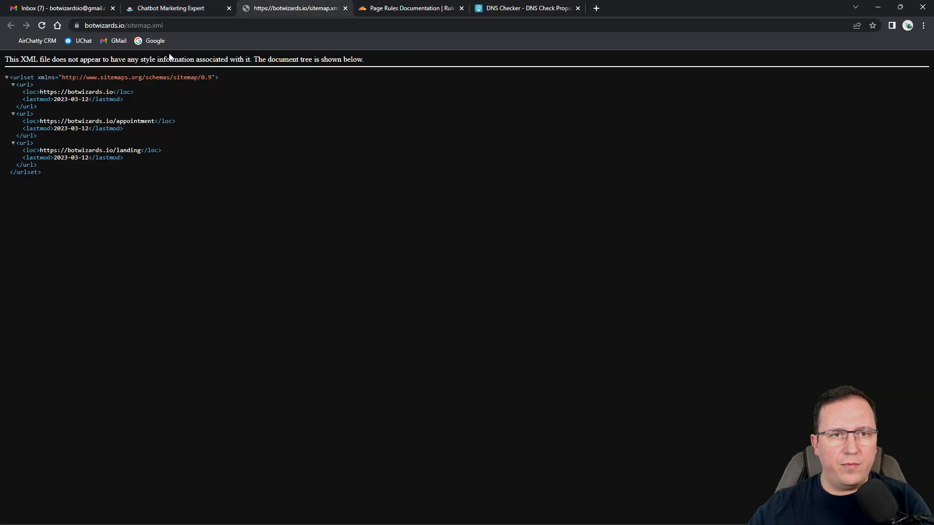
pyautogui.click(115, 25)
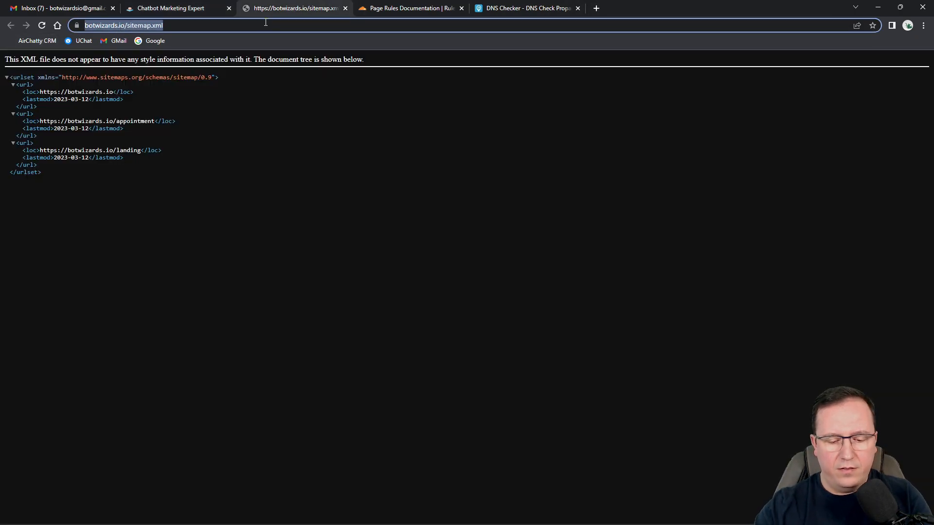
pyautogui.write('www.botwizards.io')
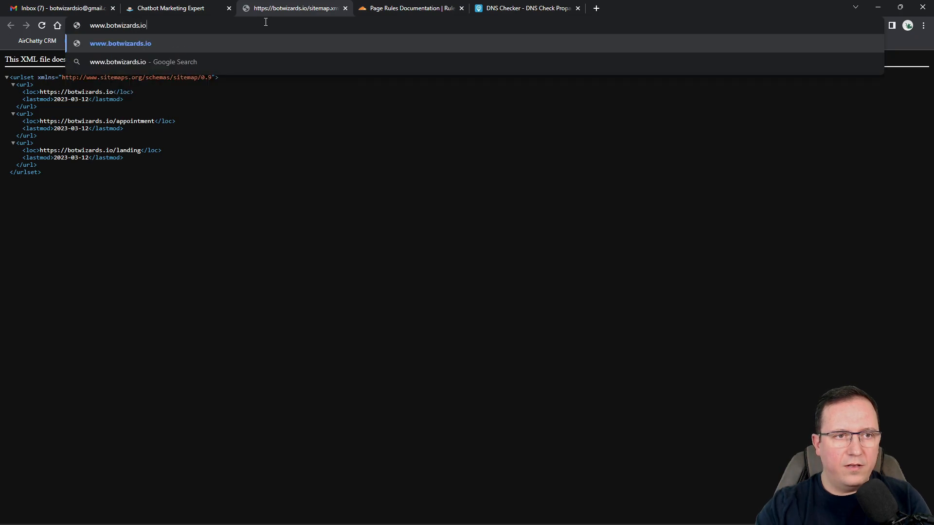
pyautogui.press('Return')
# Remove the www prefix from the address and load botwizards.io to check its new default page.
pyautogui.click(104, 27)
pyautogui.click(104, 26)
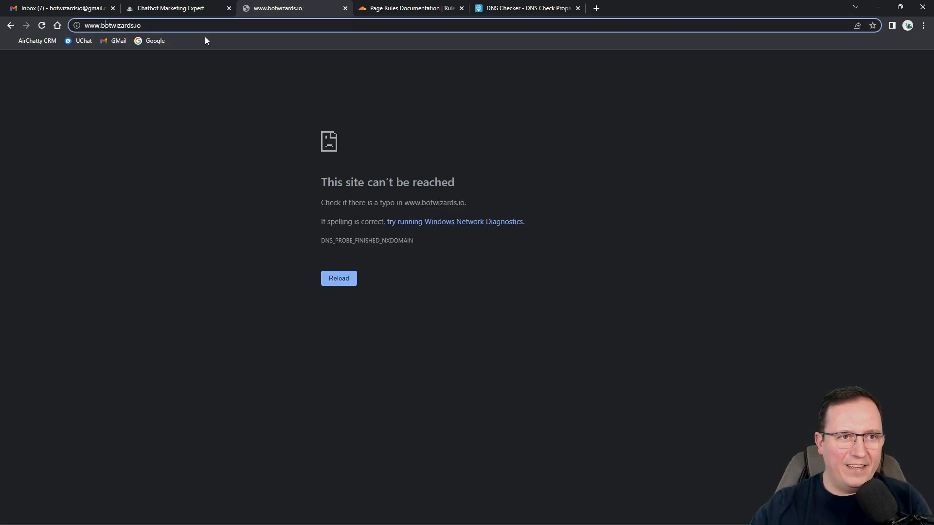
pyautogui.press('BackSpace')
pyautogui.press('BackSpace')
pyautogui.press('BackSpace')
pyautogui.press('BackSpace')
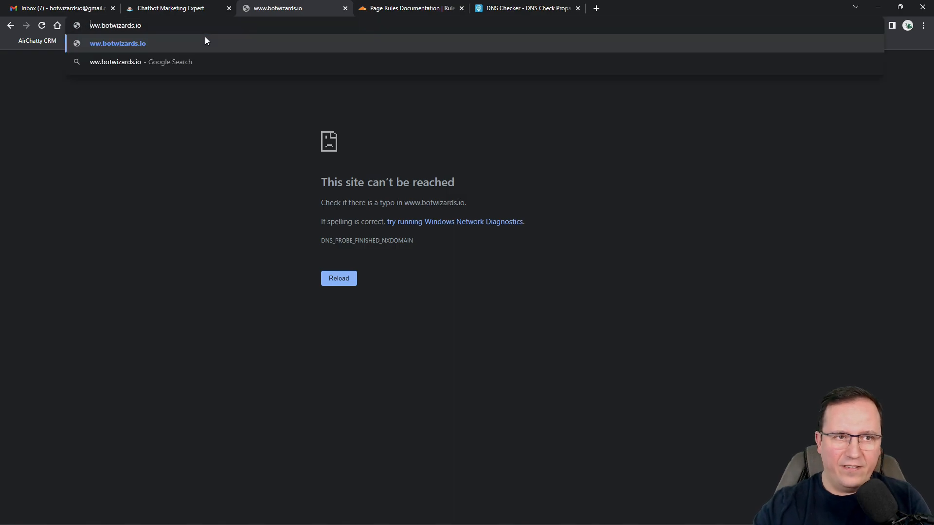
pyautogui.press('Return')
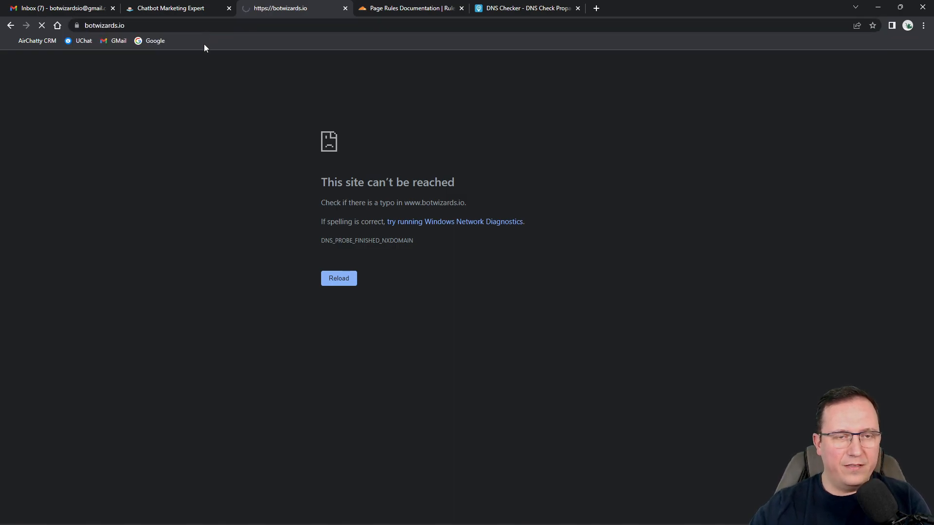